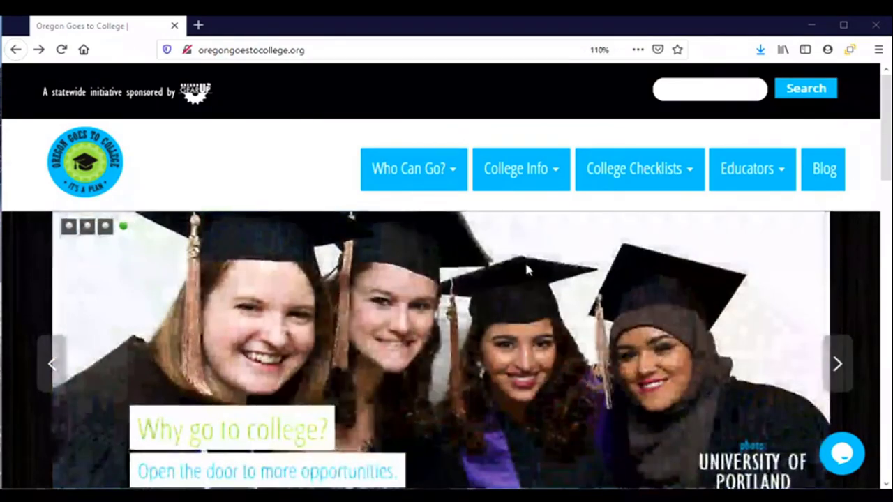
Go to the Apply to College page and scroll to the community colleges table of 2020-21 fees and deadlines.
mouse_move(525, 188)
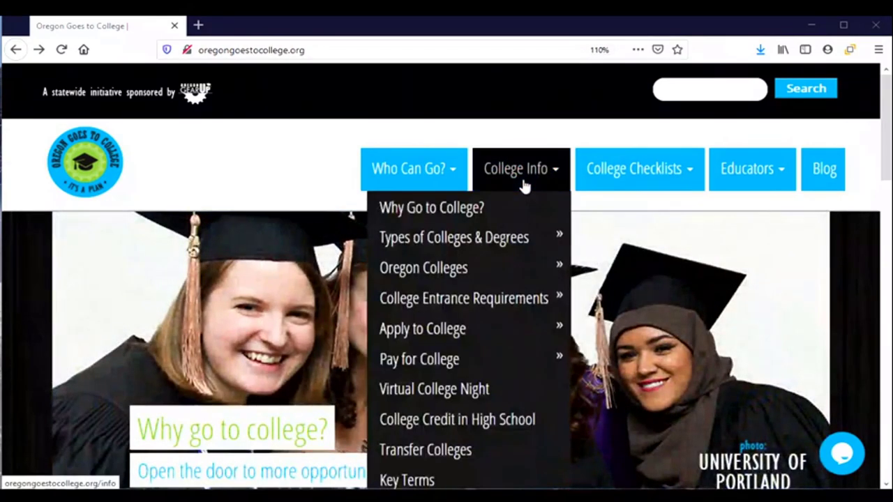
left_click(423, 332)
scroll(332, 313, "down", 1)
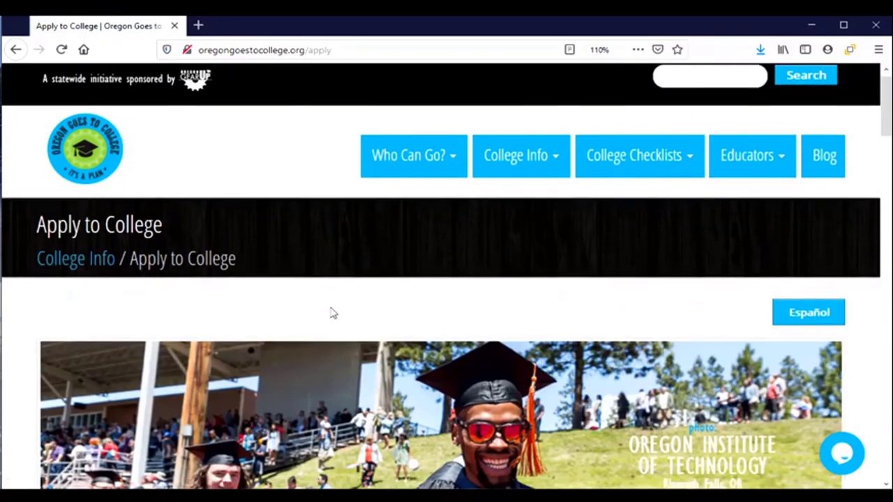
scroll(332, 313, "down", 7)
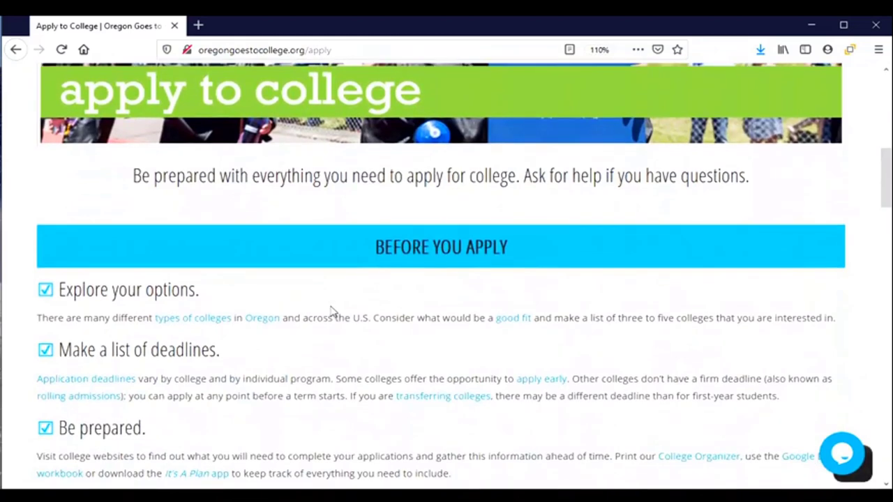
scroll(335, 311, "down", 4)
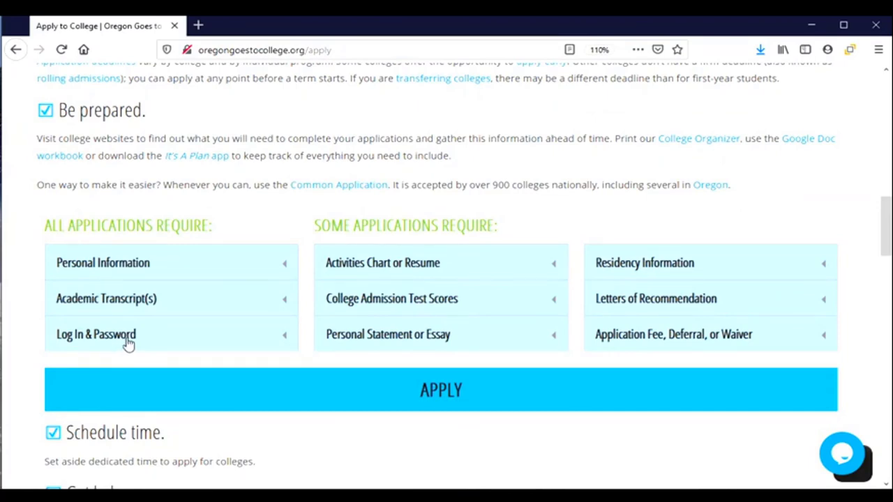
scroll(186, 358, "down", 3)
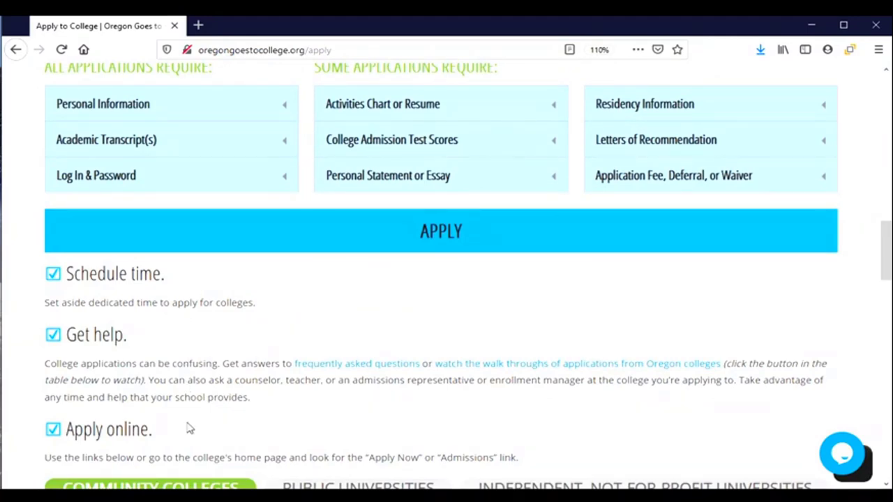
scroll(188, 428, "down", 7)
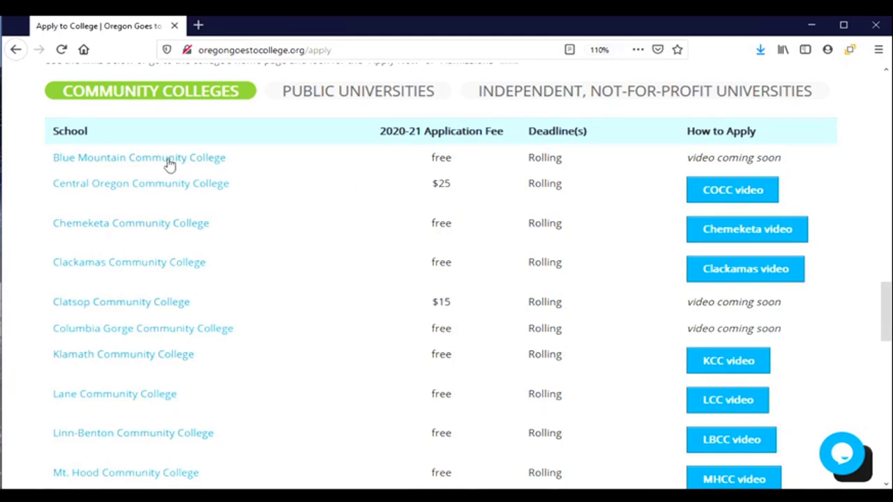
From Blue Mountain Community College's Getting Started page, start the Apply for Admission online application.
left_click(109, 160)
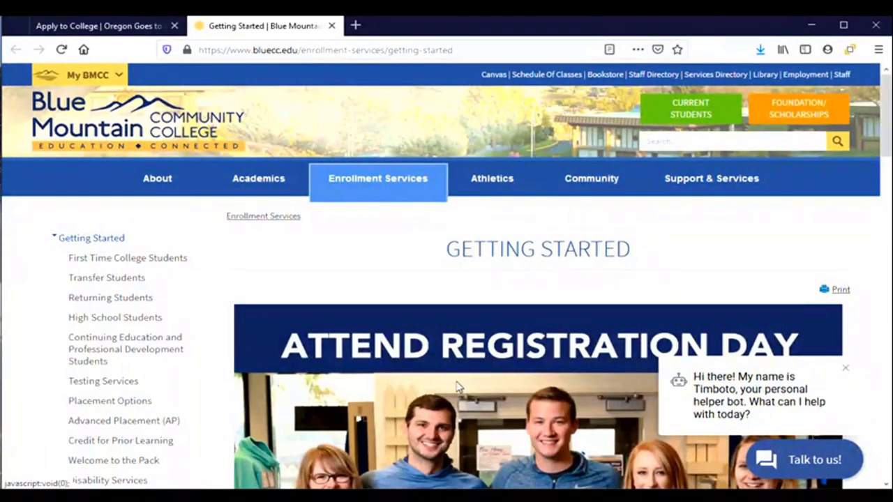
scroll(452, 373, "down", 5)
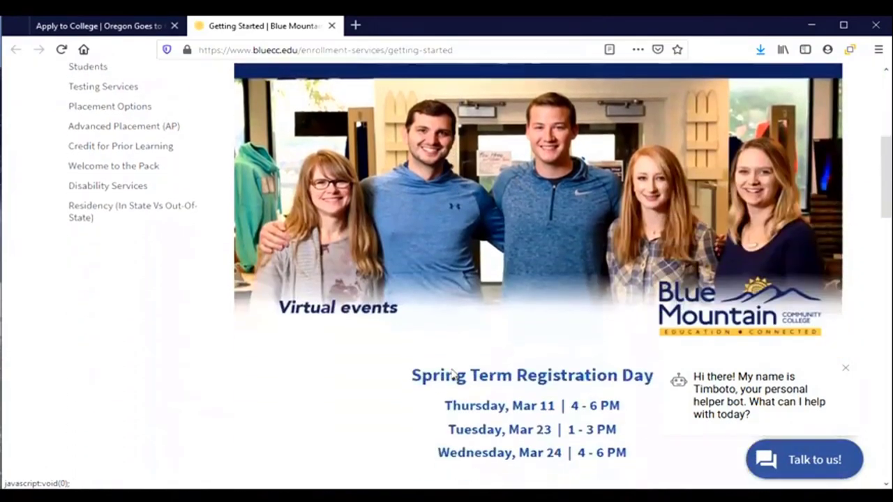
scroll(452, 373, "down", 8)
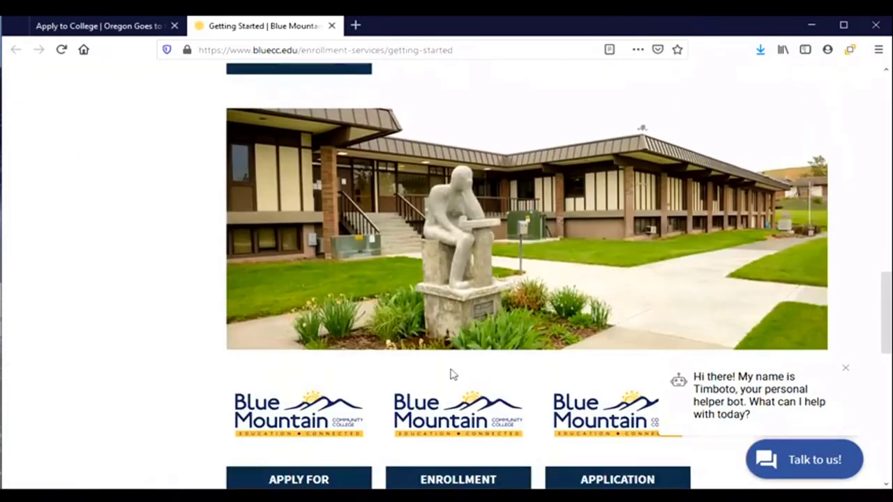
scroll(450, 374, "down", 5)
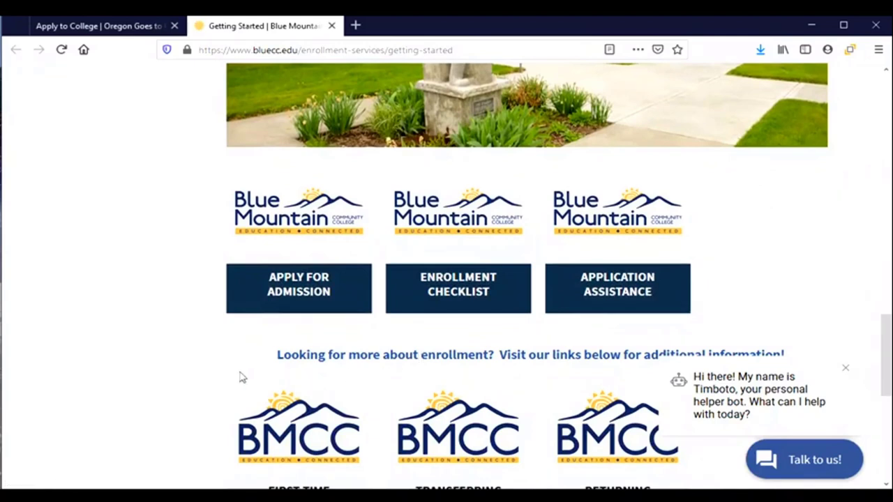
mouse_move(299, 318)
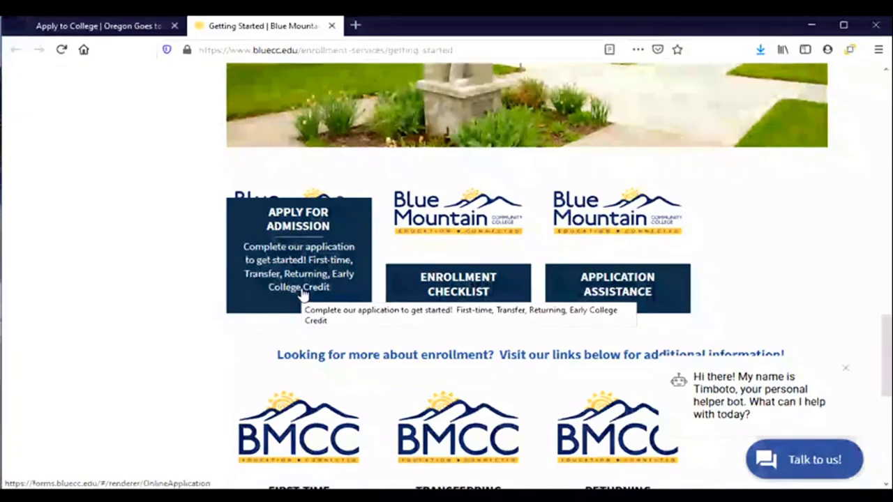
left_click(302, 294)
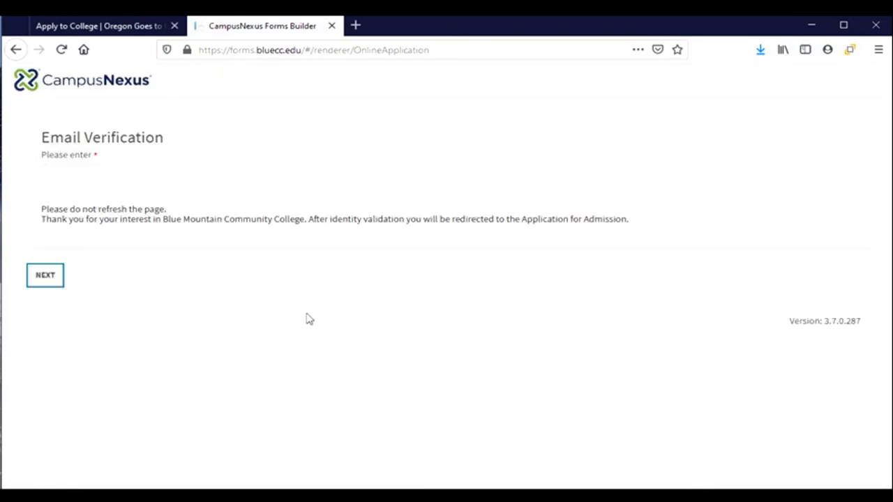
Enter the applicant's e-mail address in Email Verification and submit it with NEXT.
left_click(112, 180)
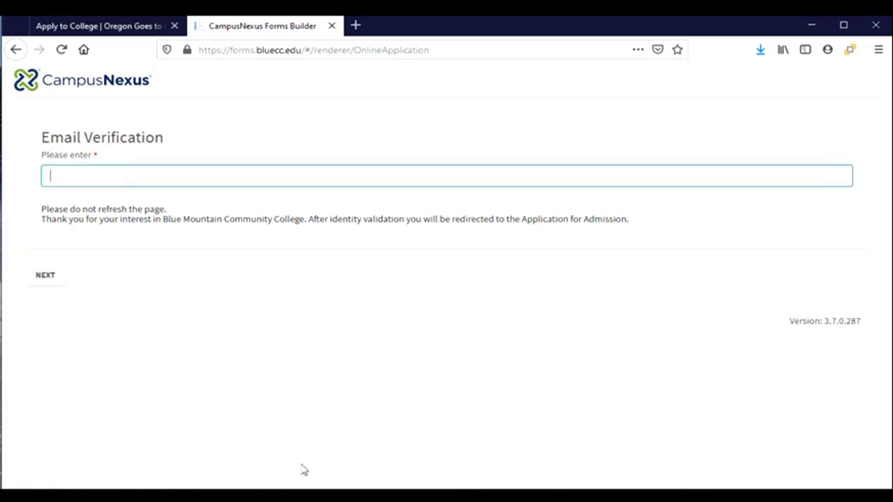
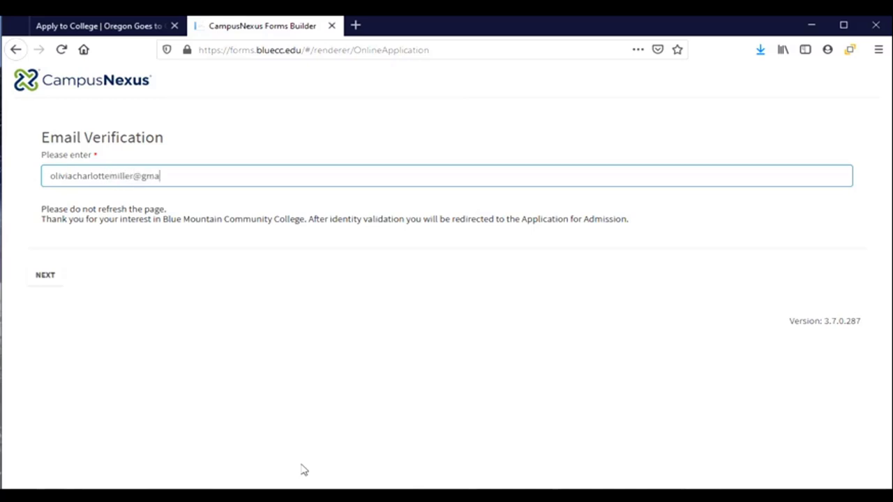
left_click(51, 276)
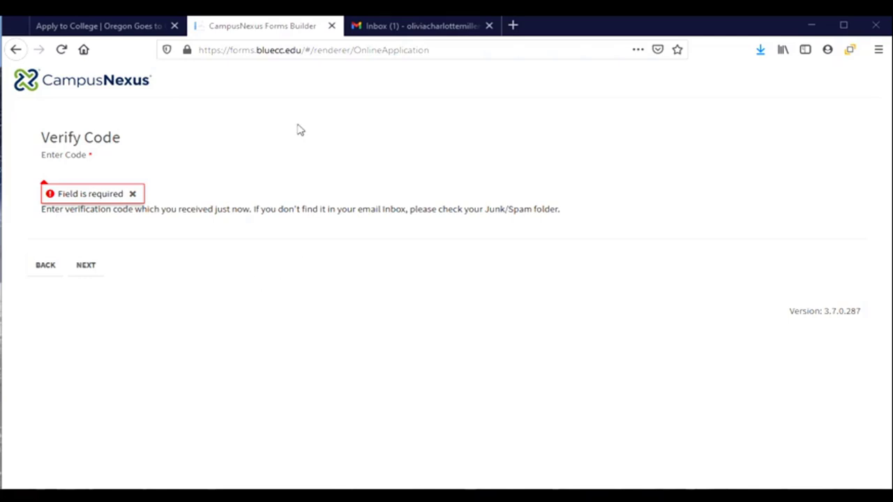
In the Gmail tab, open the BMCC Email Verification message and select its verification code.
left_click(479, 34)
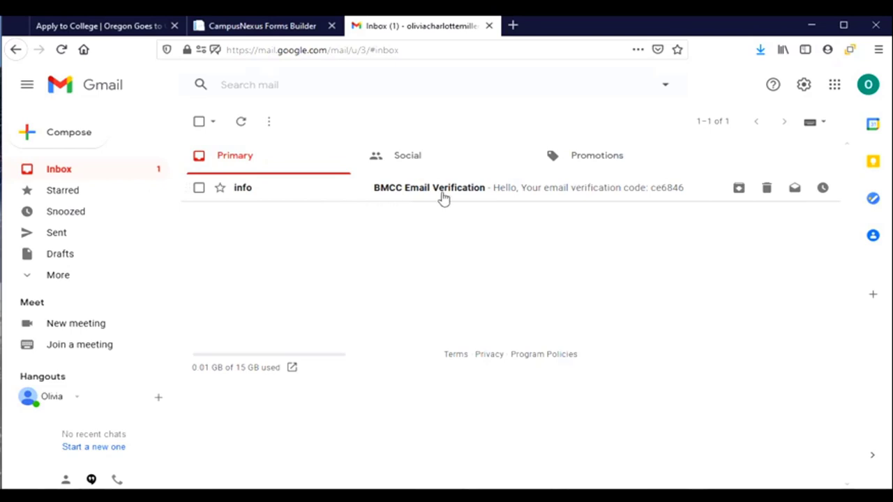
left_click(480, 196)
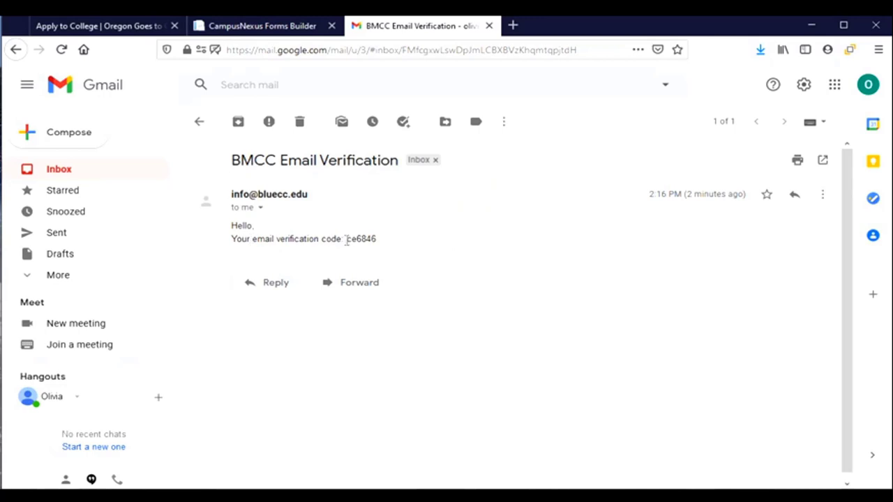
left_click_drag(347, 240, 379, 240)
key("ctrl+c")
Paste the copied verification code into Enter Code on the application tab and submit it.
left_click(268, 35)
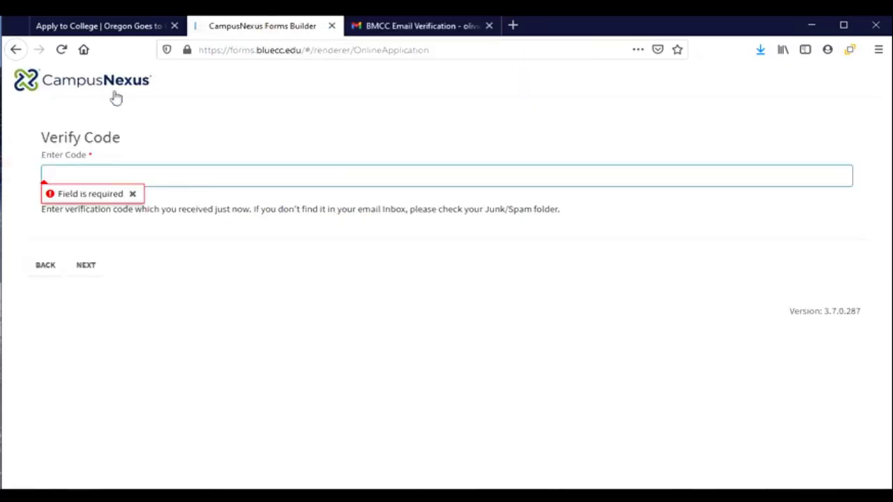
key("ctrl+v")
left_click(86, 272)
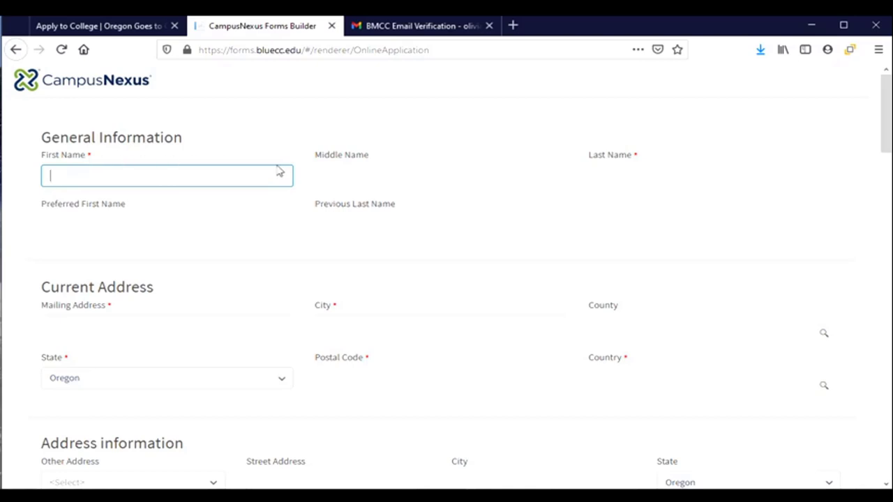
mouse_move(385, 166)
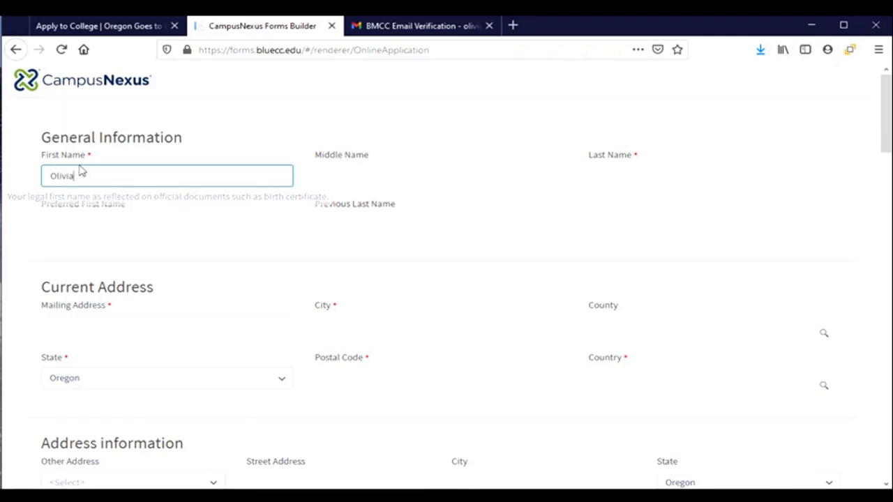
Enter the applicant's first, middle and last names.
left_click(337, 176)
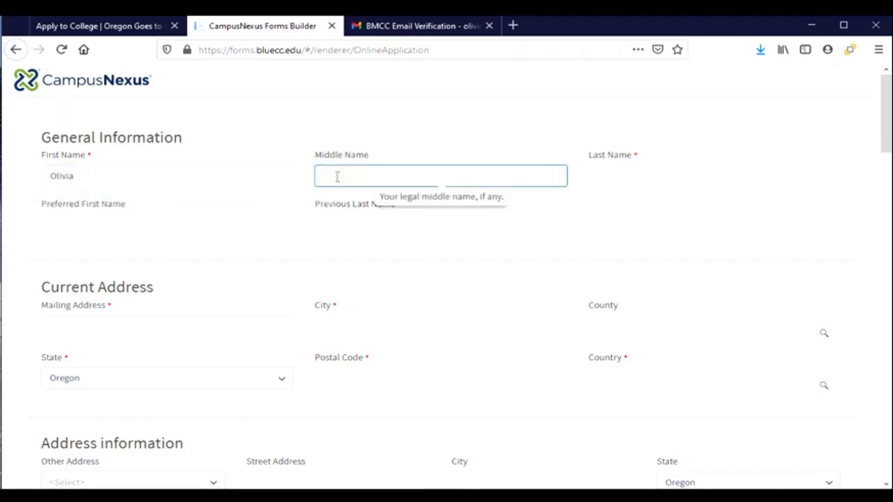
key("Tab")
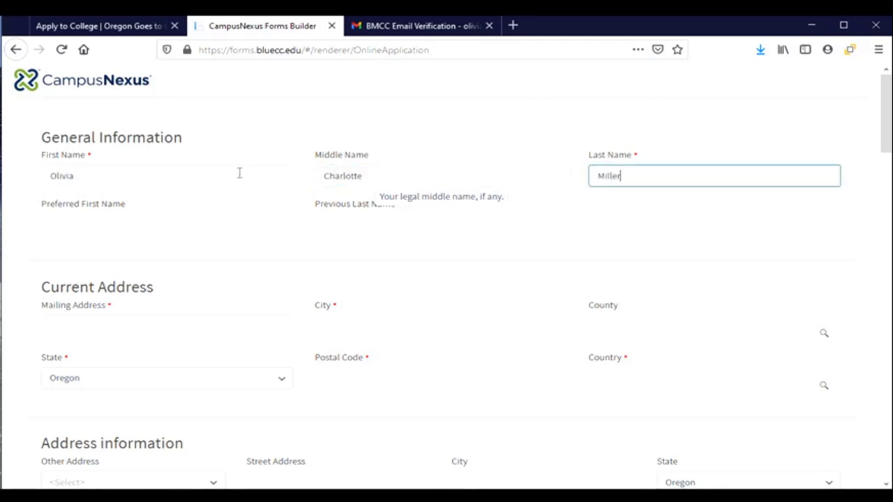
Enter the applicant's preferred first name and leave Previous Last Name blank.
left_click(55, 222)
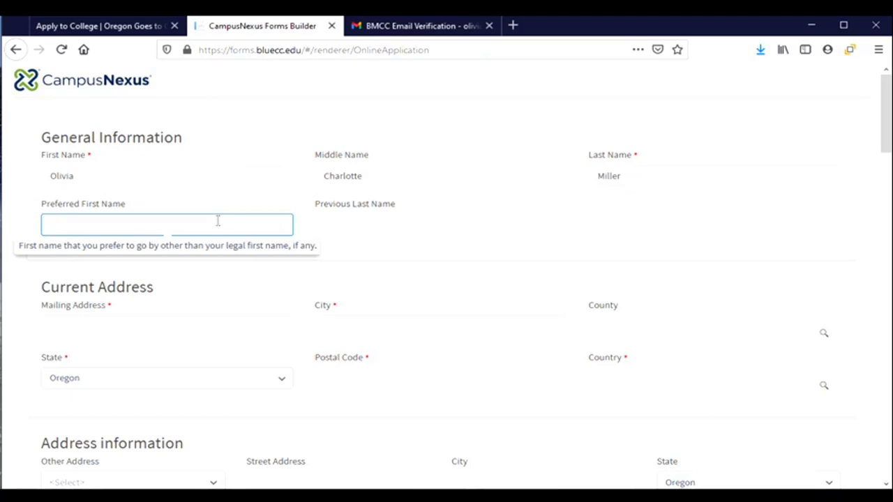
type("Livvy")
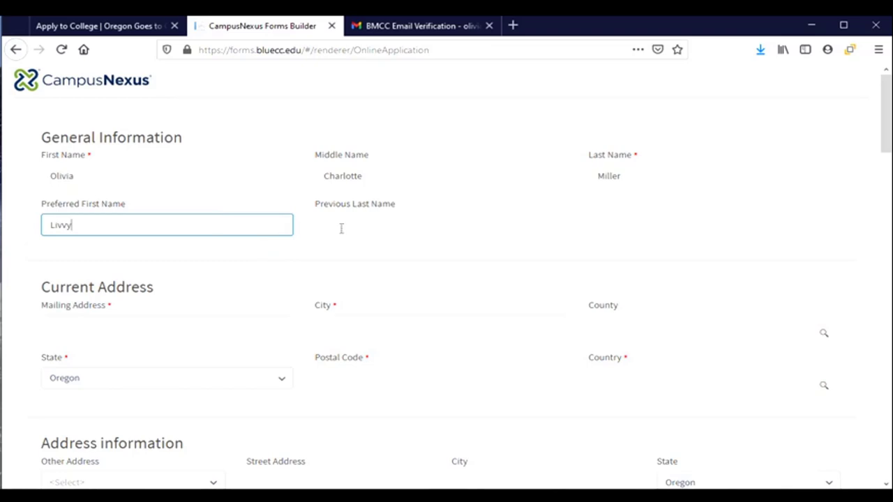
left_click(342, 227)
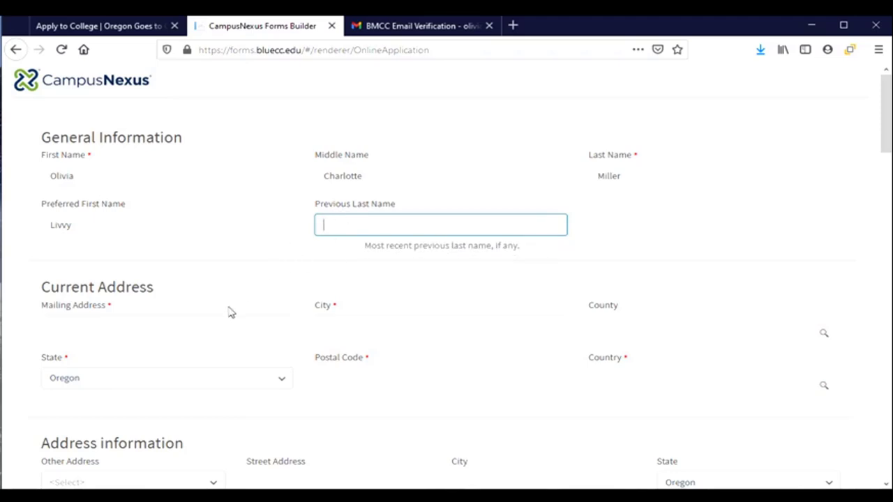
mouse_move(231, 313)
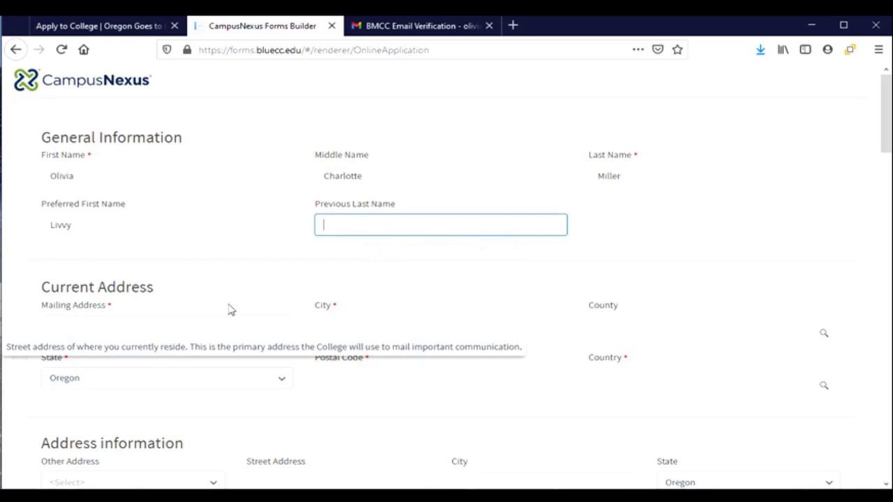
scroll(231, 307, "down", 3)
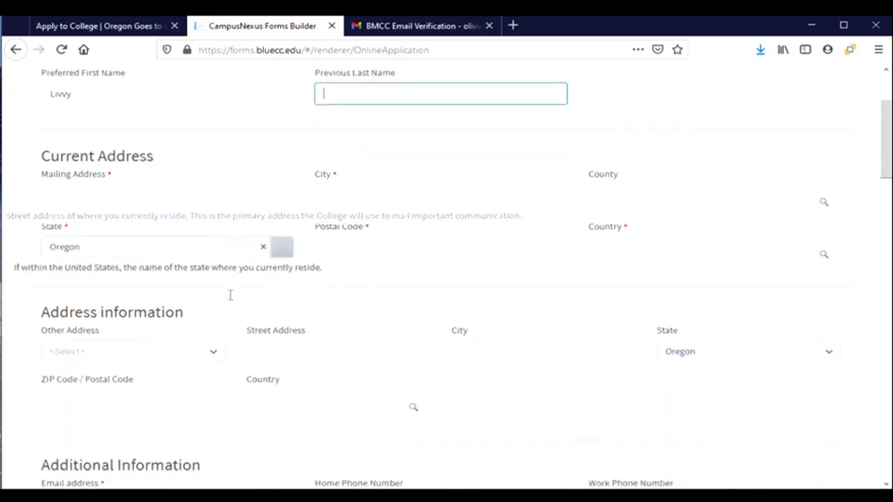
scroll(225, 295, "up", 2)
Enter the applicant's street address and city under Current Address.
left_click(101, 183)
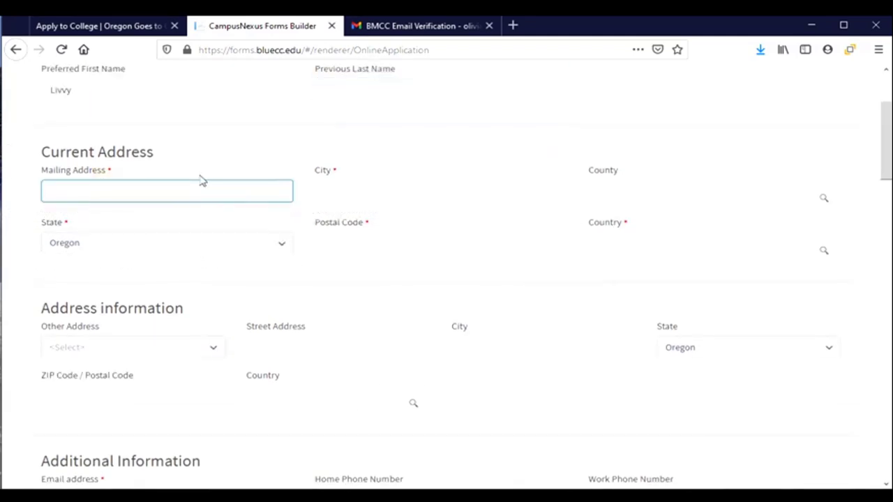
key("Tab")
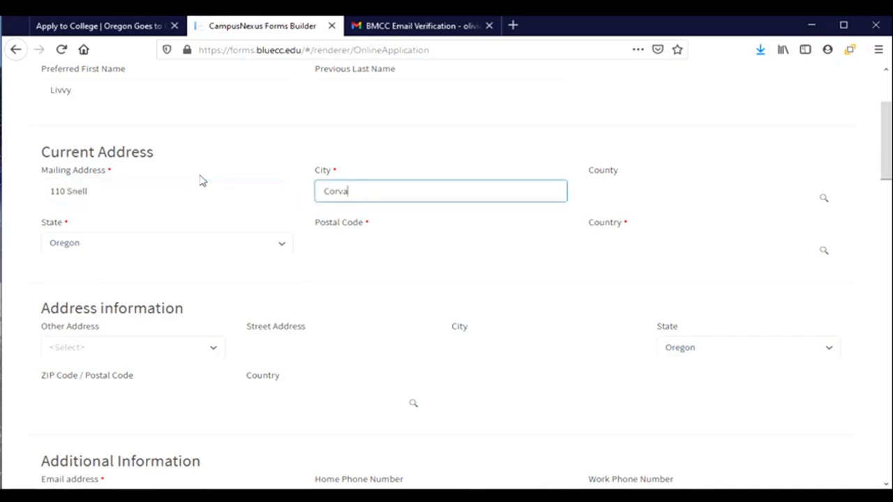
key("Tab")
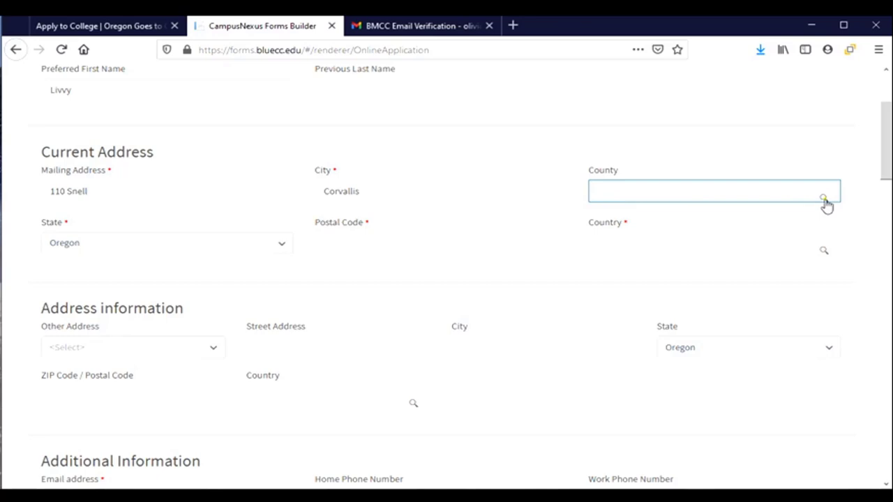
Search the county lookup for Benton and select it as the current address county.
left_click(825, 200)
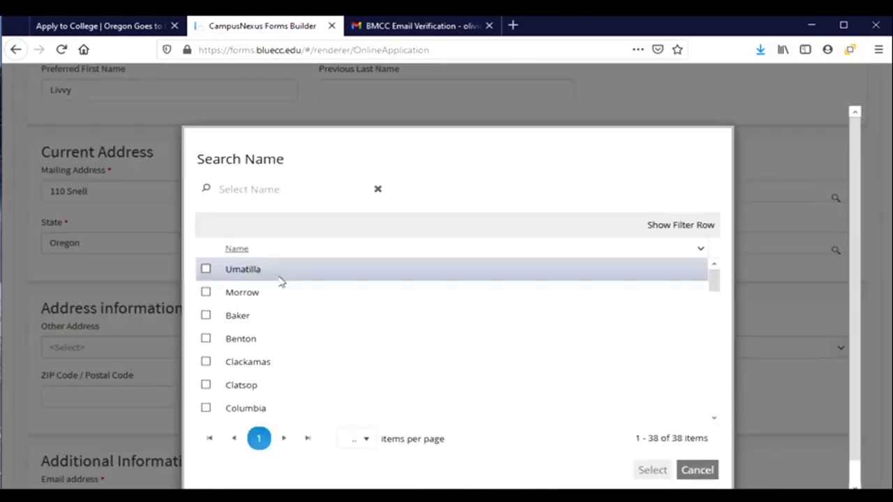
scroll(284, 372, "down", 5)
scroll(284, 371, "down", 4)
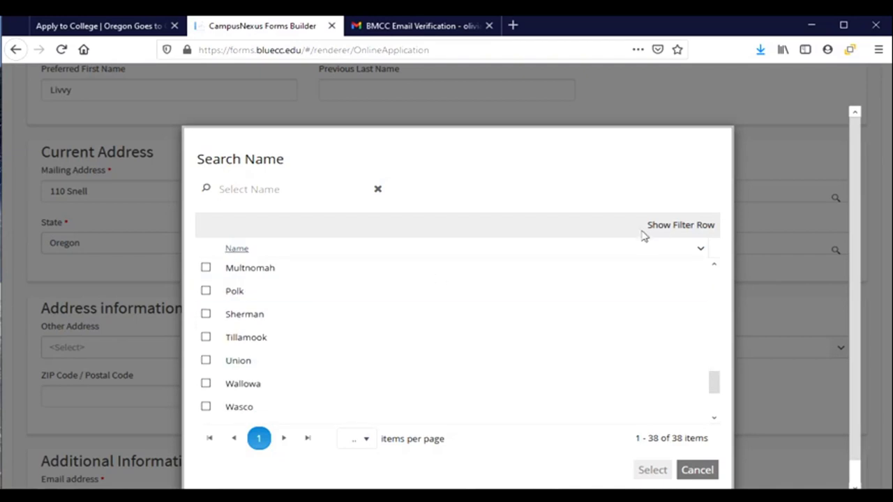
left_click(682, 471)
left_click(657, 197)
left_click(268, 185)
type("Benton")
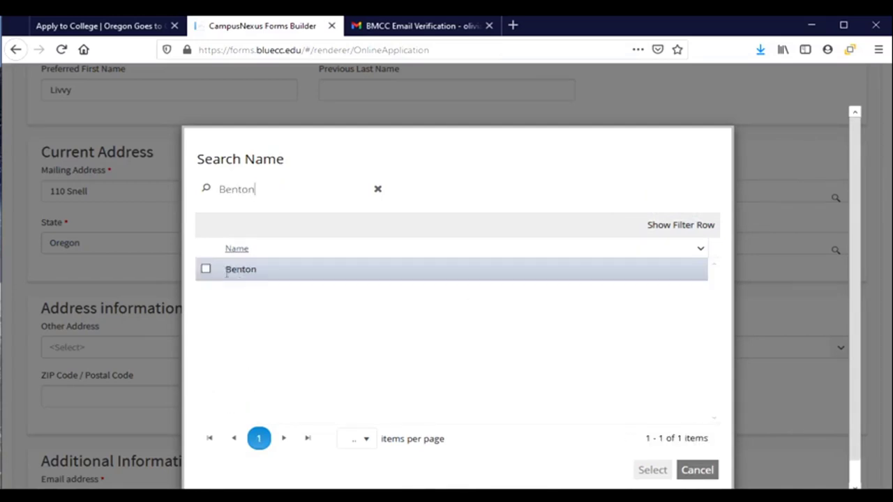
left_click(205, 269)
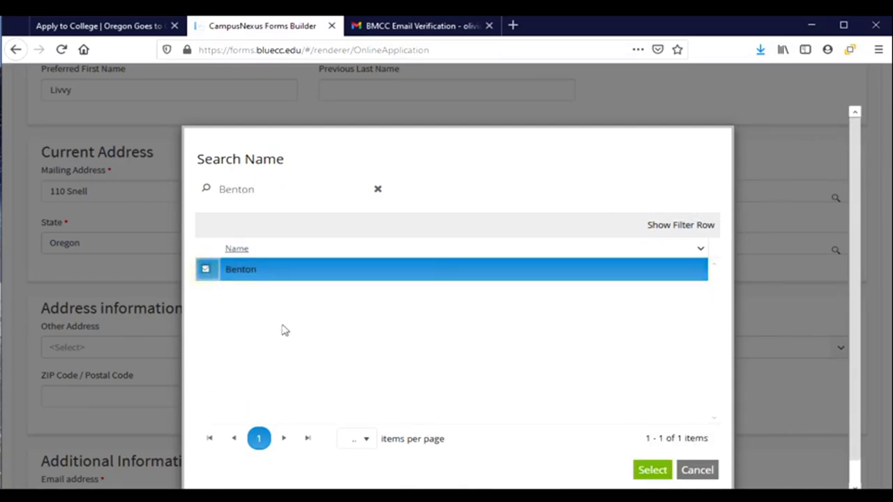
left_click(651, 470)
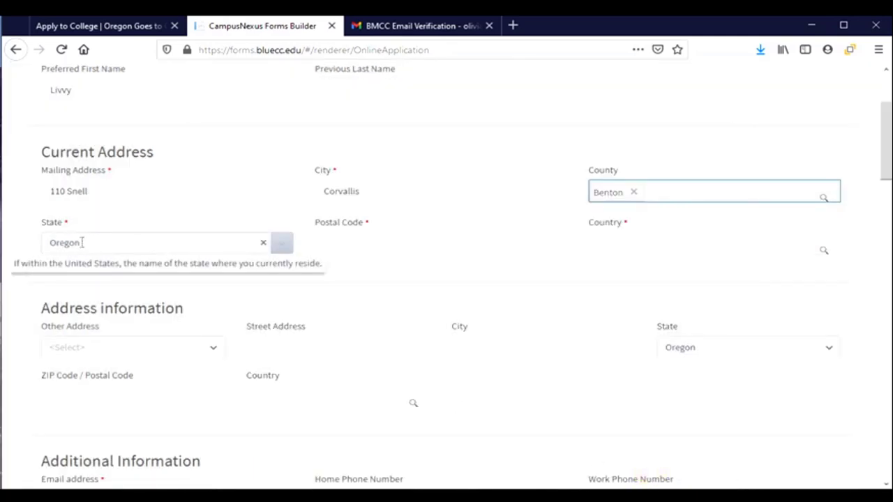
Enter the applicant's postal code, correcting the mistyped digits.
left_click(374, 247)
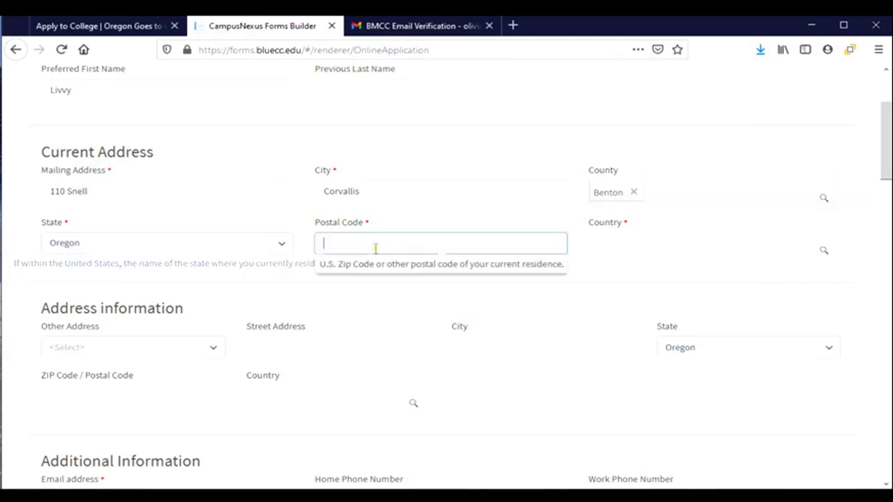
type("9731")
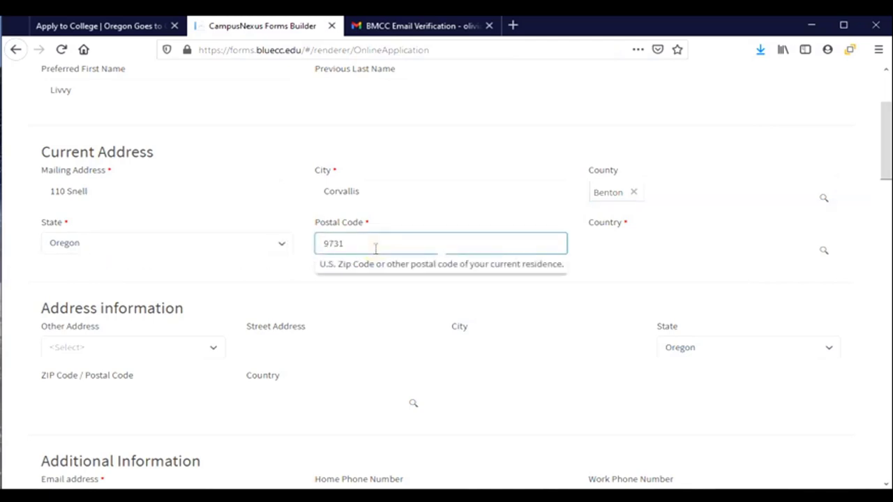
type("1")
key("BackSpace")
key("BackSpace")
type("31")
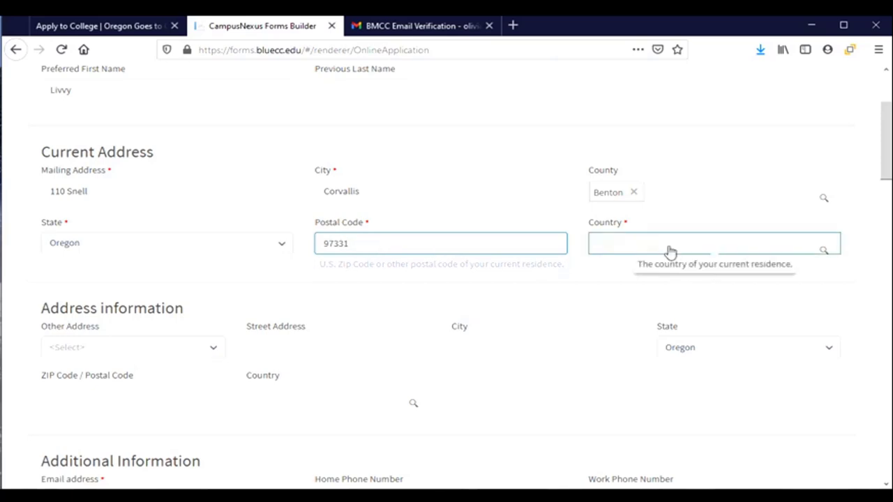
Choose United States as the country in the Country lookup.
left_click(670, 251)
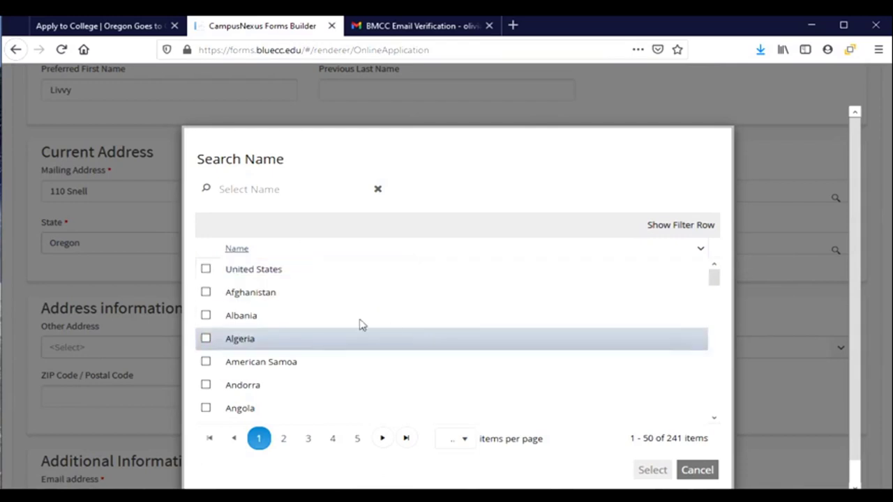
left_click(205, 270)
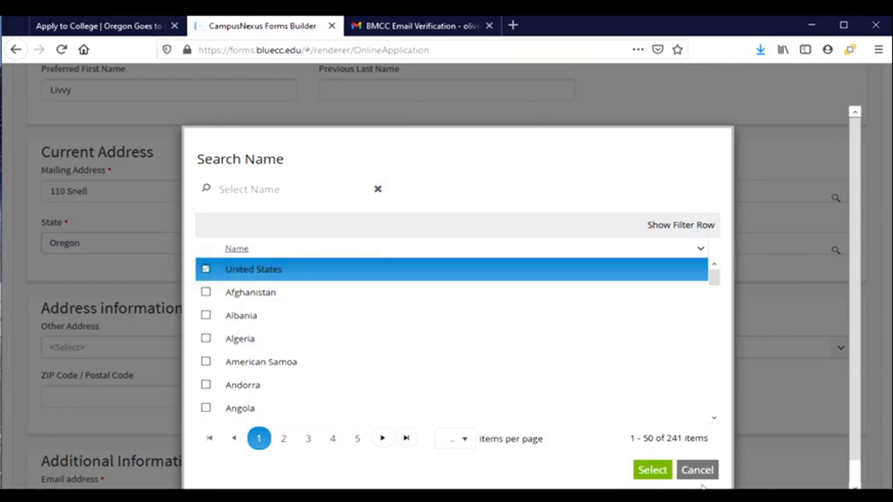
left_click(645, 475)
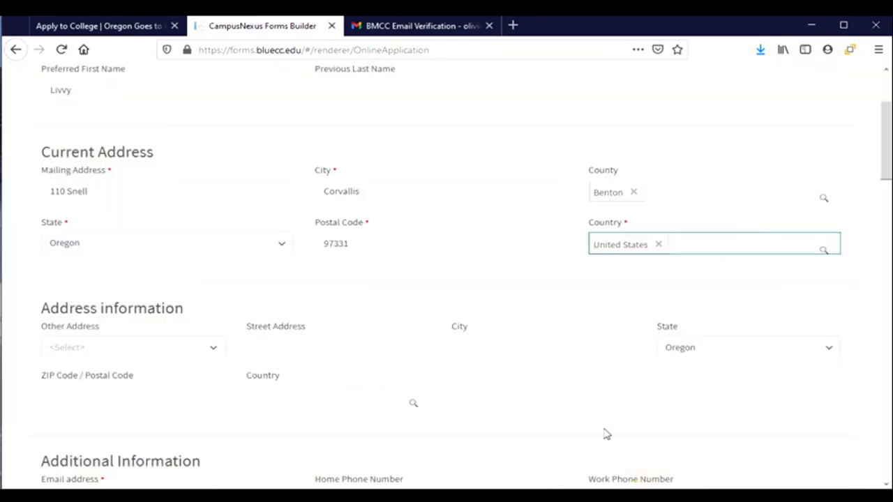
Under Additional Information, enter the applicant's phone number as both home and mobile phone.
scroll(281, 284, "down", 2)
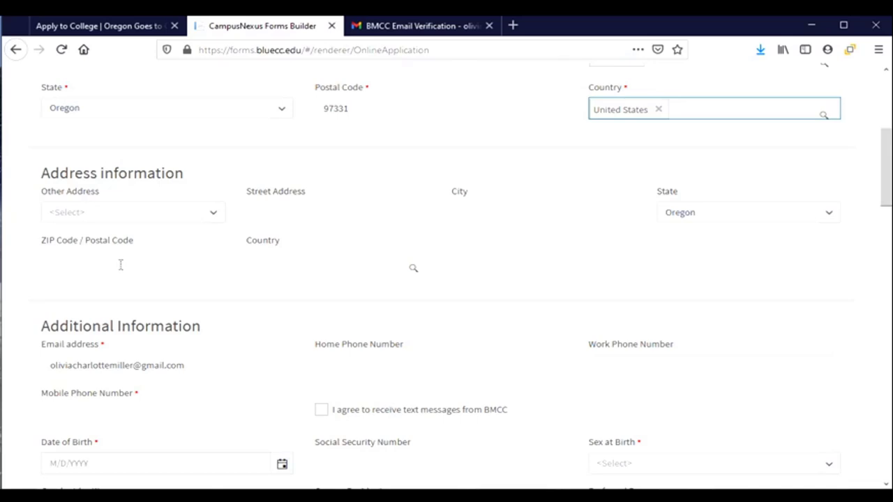
scroll(121, 265, "down", 2)
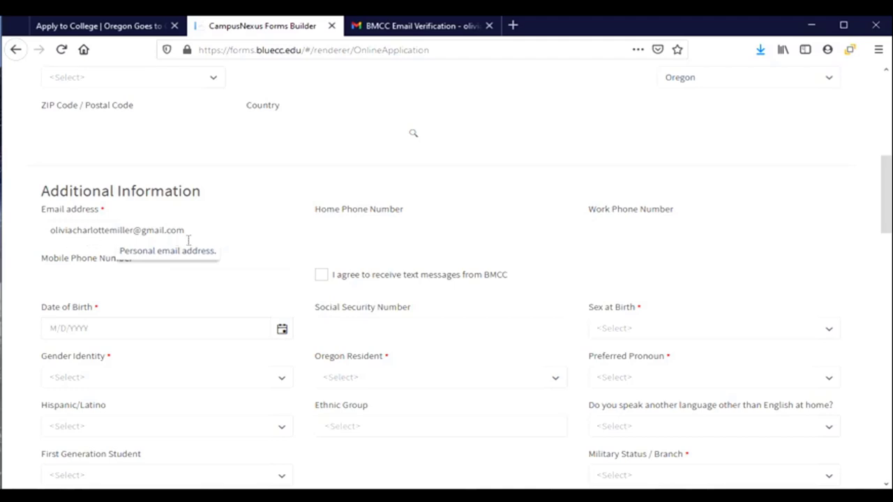
left_click(374, 232)
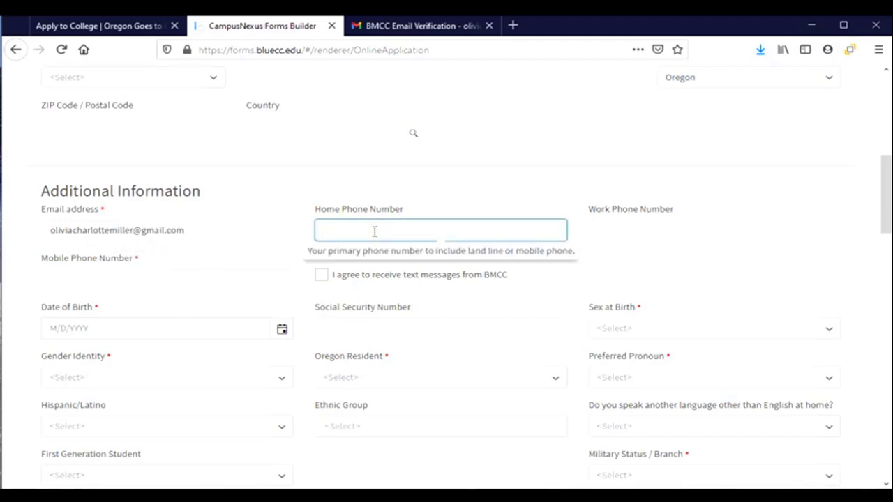
type("5415551234")
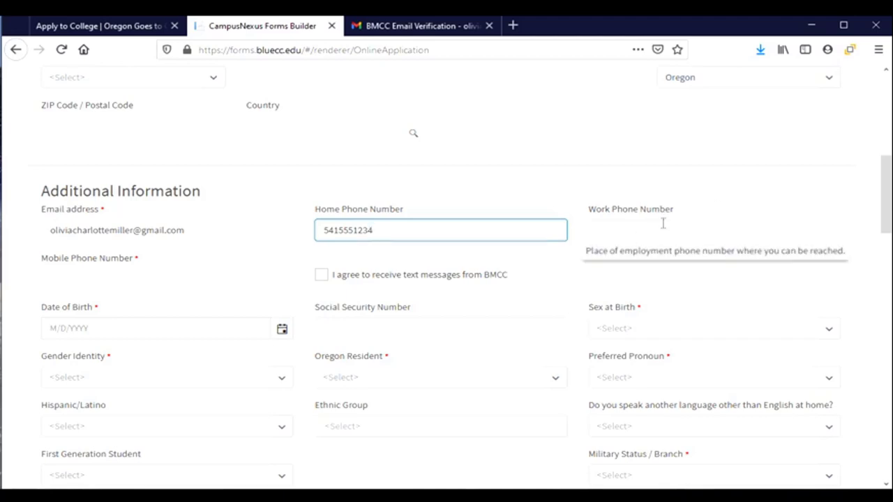
left_click(114, 275)
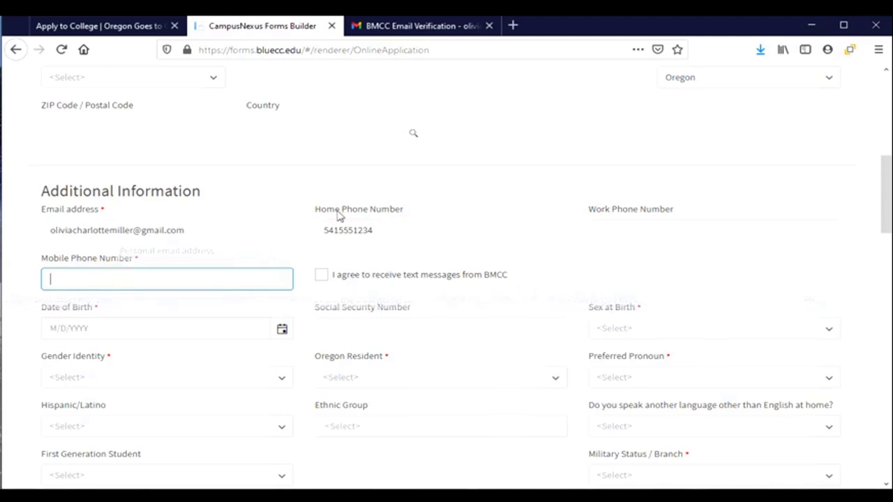
type("54155512")
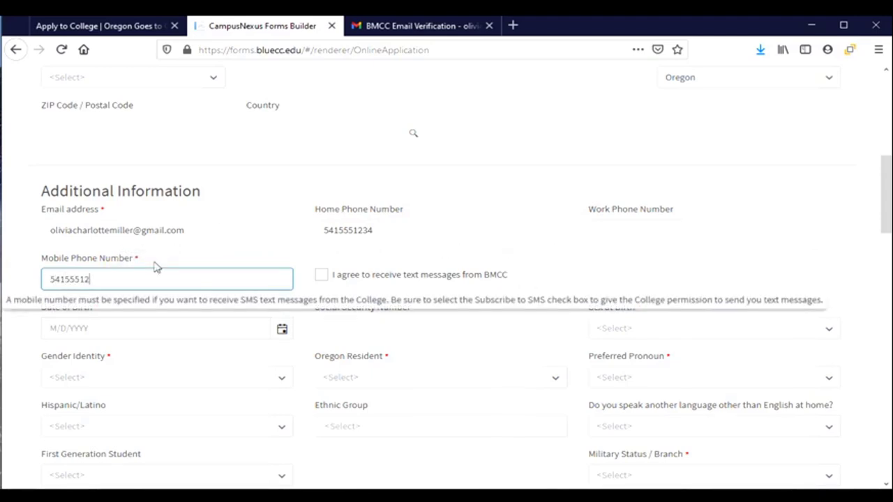
type("34")
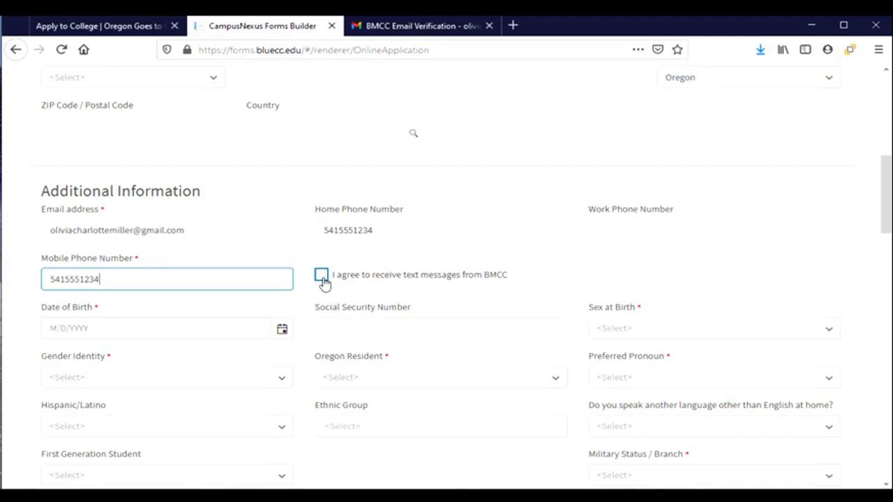
Agree to receive BMCC text messages and choose AT&T as the SMS provider.
left_click(321, 276)
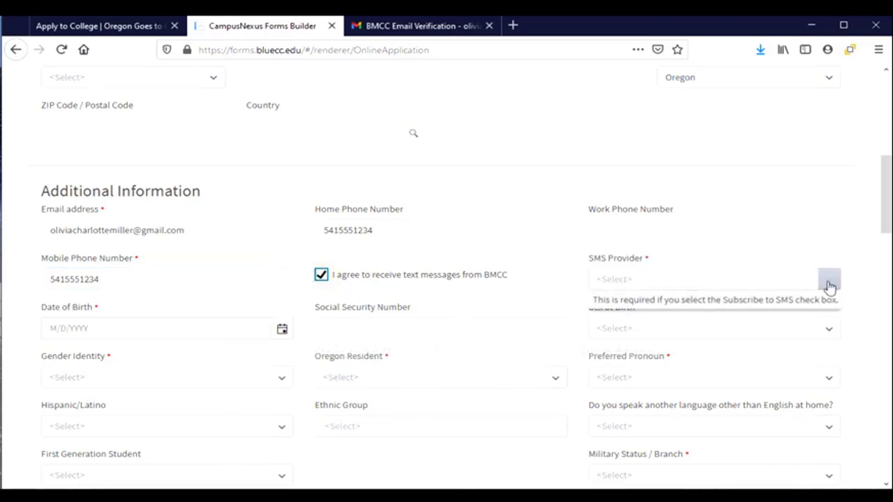
left_click(801, 281)
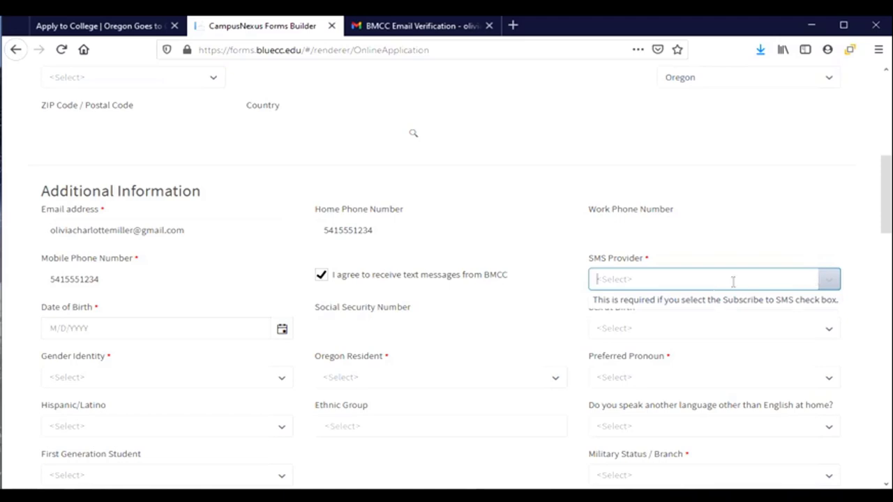
type("ATT")
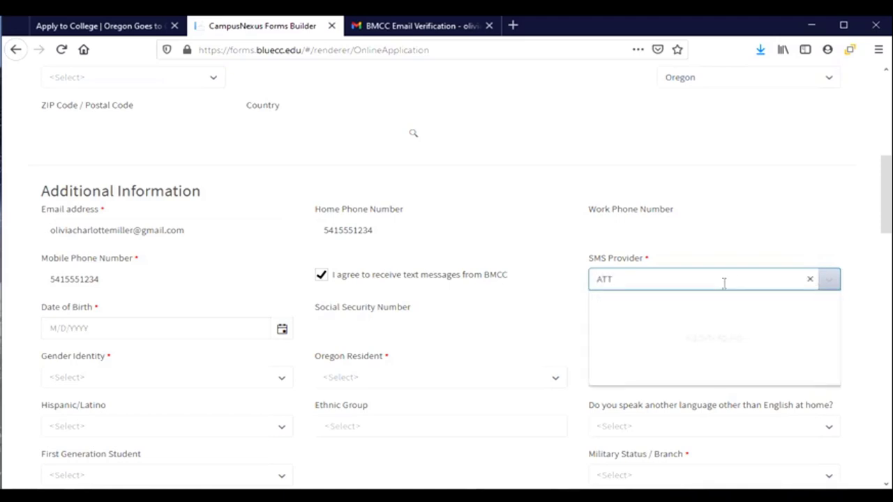
key("BackSpace")
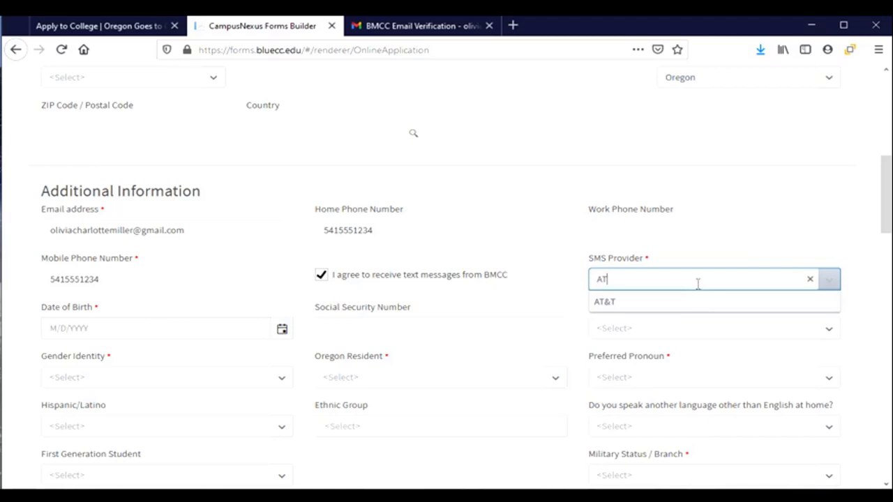
left_click(611, 303)
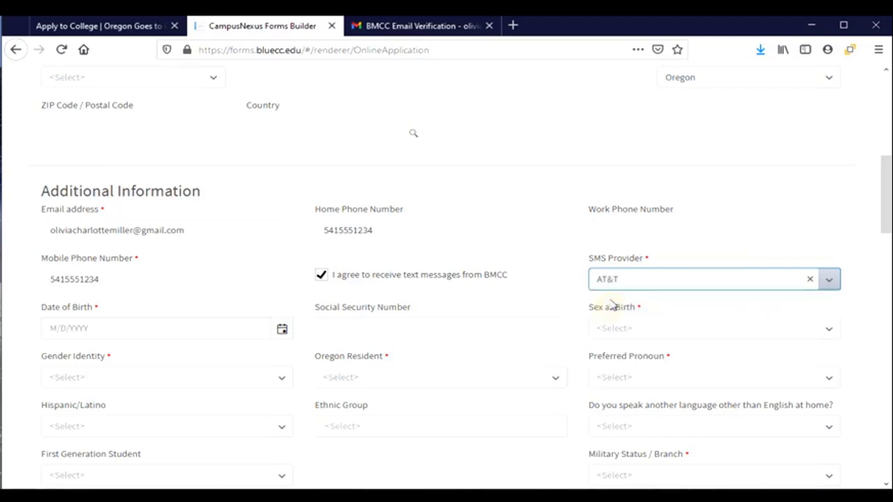
Enter 01/01/2003 as the date of birth and confirm it in the calendar picker.
left_click(140, 329)
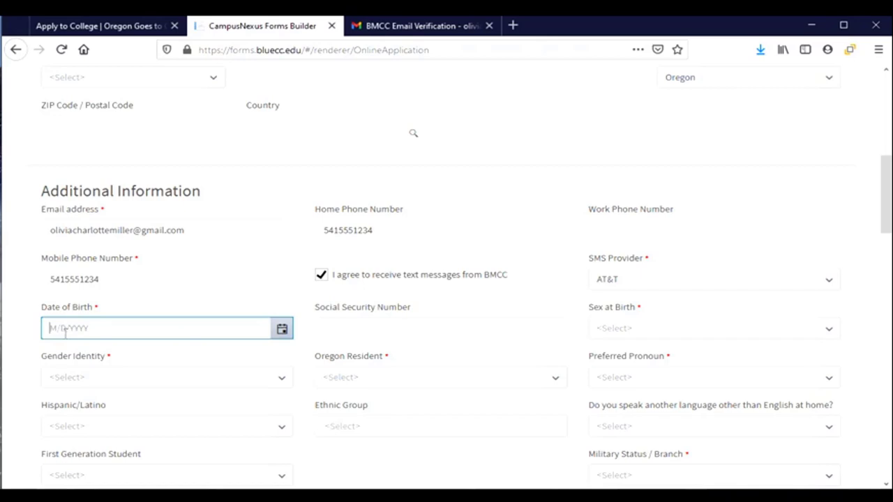
type("01")
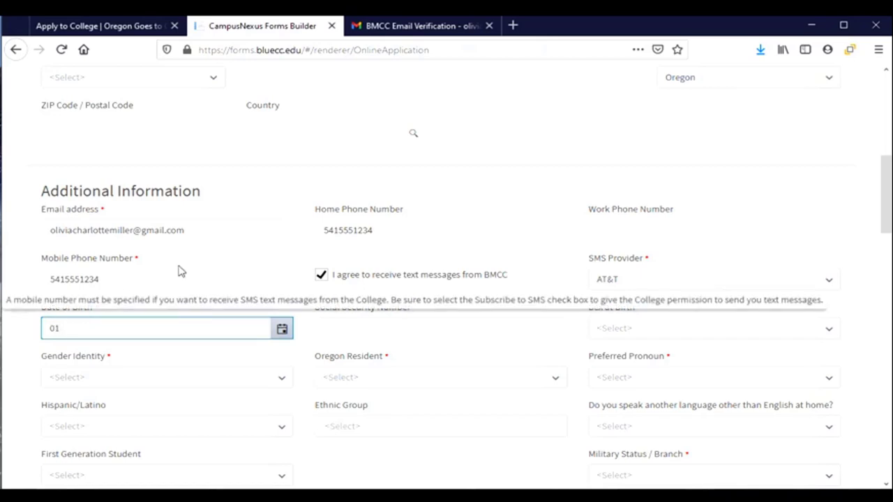
type("/01/")
type("2003")
left_click(280, 339)
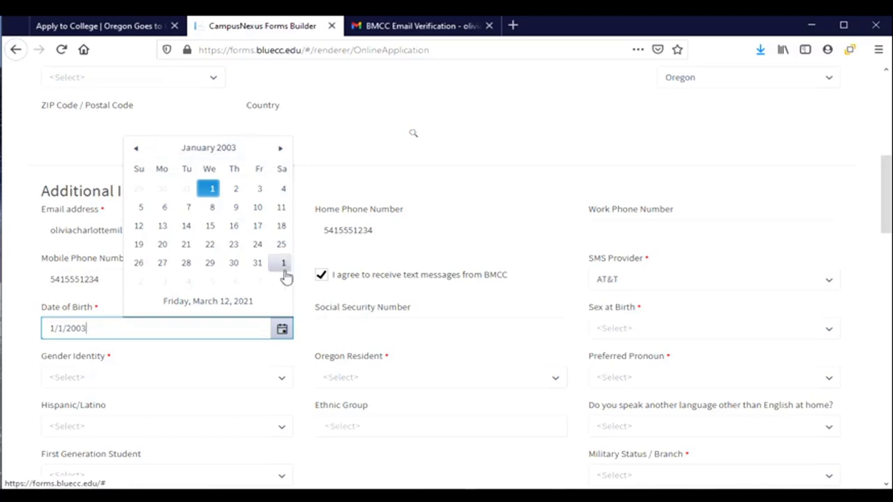
left_click(383, 328)
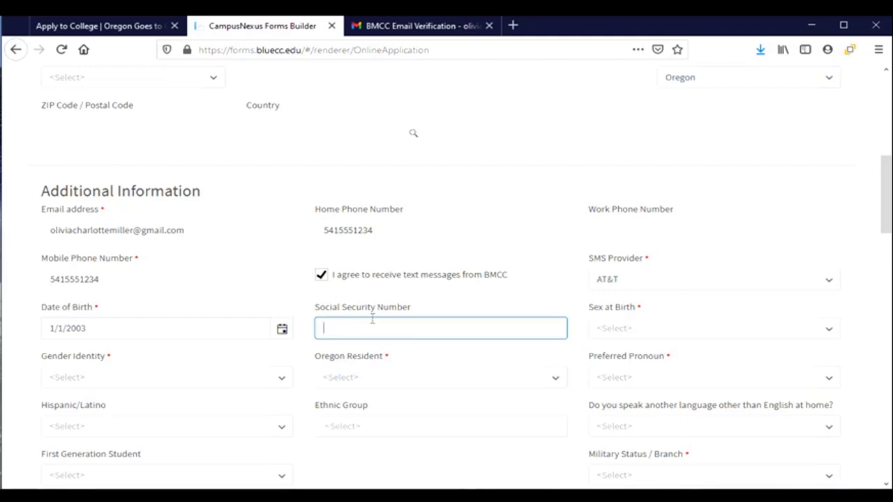
Enter the applicant's Social Security Number and choose Female for Sex at Birth.
type("123456789")
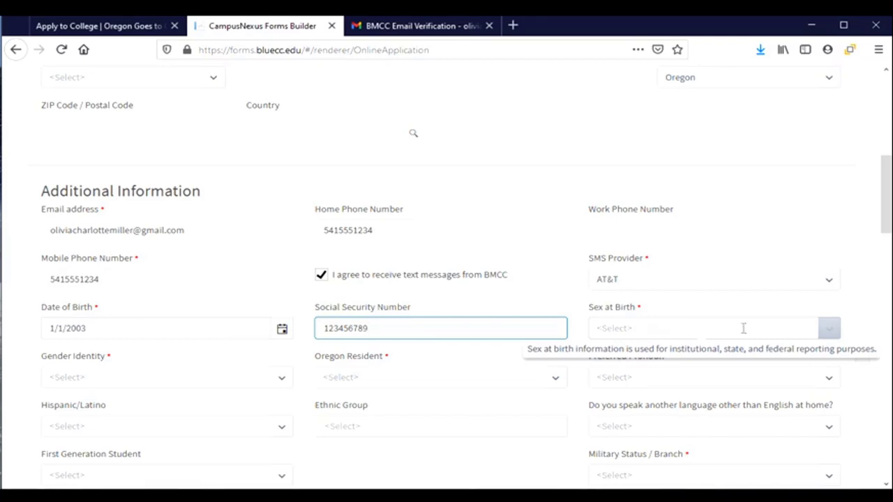
left_click(829, 334)
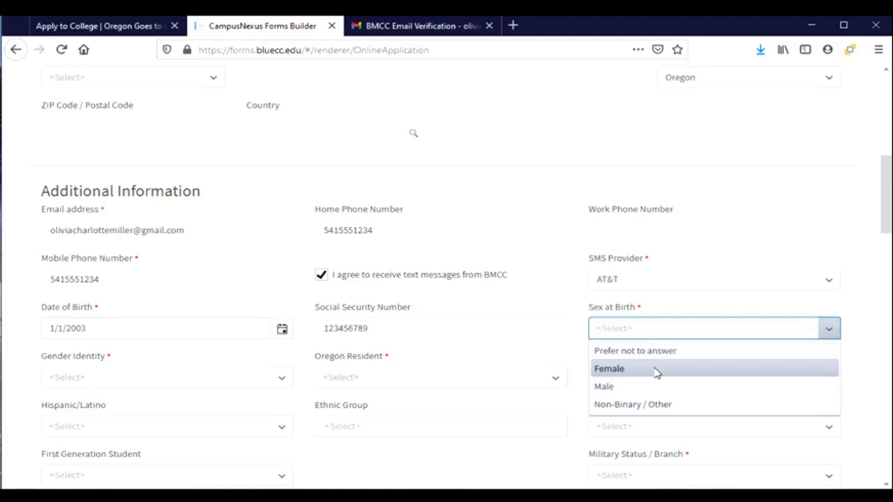
left_click(656, 370)
Choose Female for Gender Identity, Yes for Oregon Resident, and she/her/hers as pronoun.
scroll(126, 349, "down", 2)
left_click(283, 310)
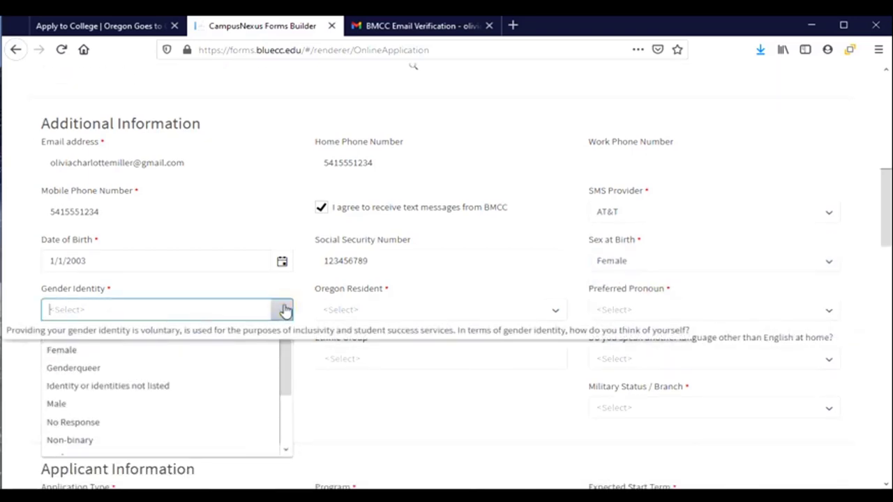
left_click(100, 350)
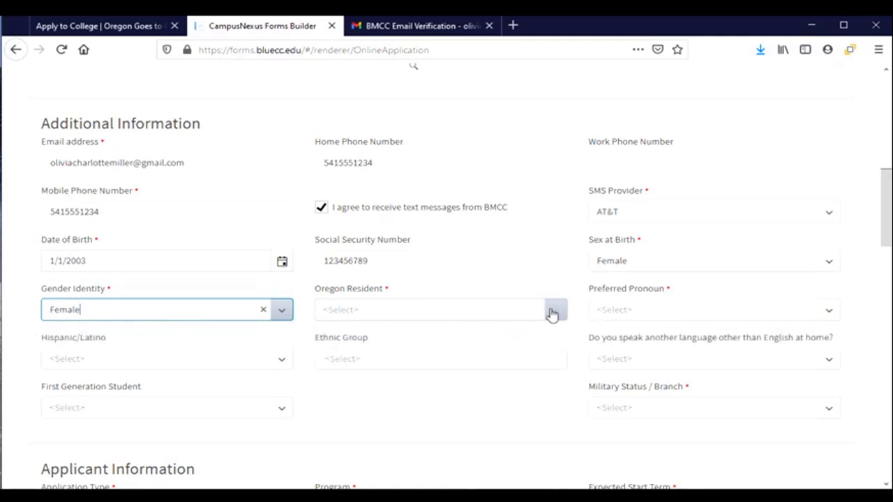
left_click(552, 315)
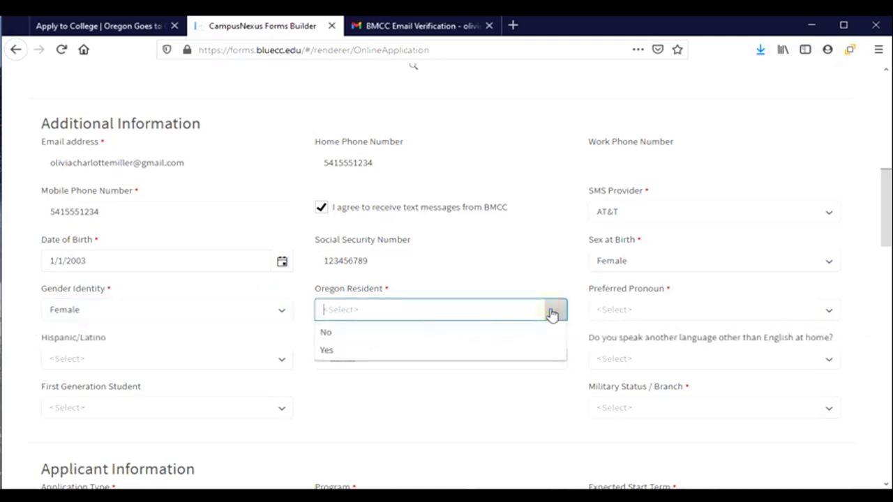
left_click(383, 351)
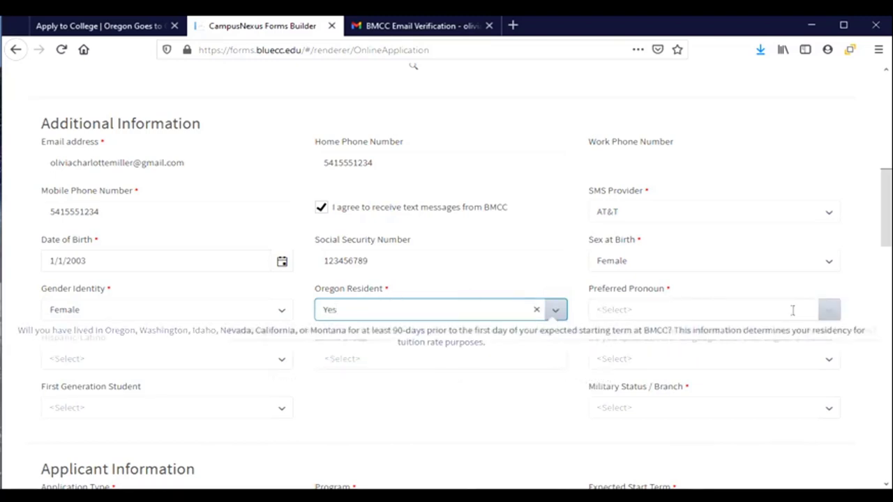
left_click(829, 314)
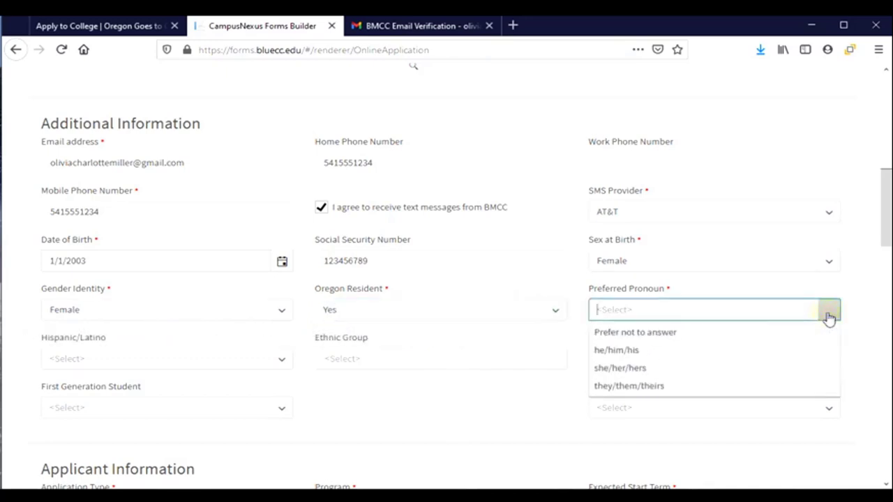
left_click(740, 373)
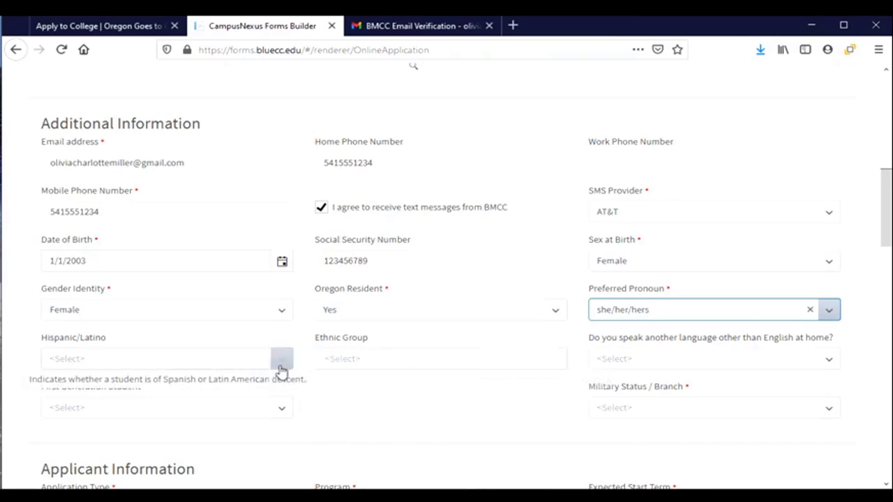
Answer Yes to Hispanic/Latino, add White as ethnic group, and No to another home language.
left_click(281, 367)
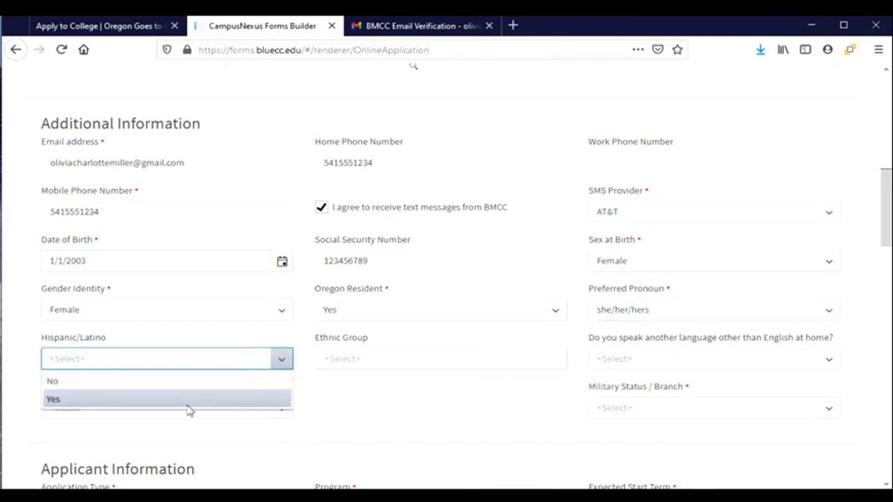
left_click(185, 407)
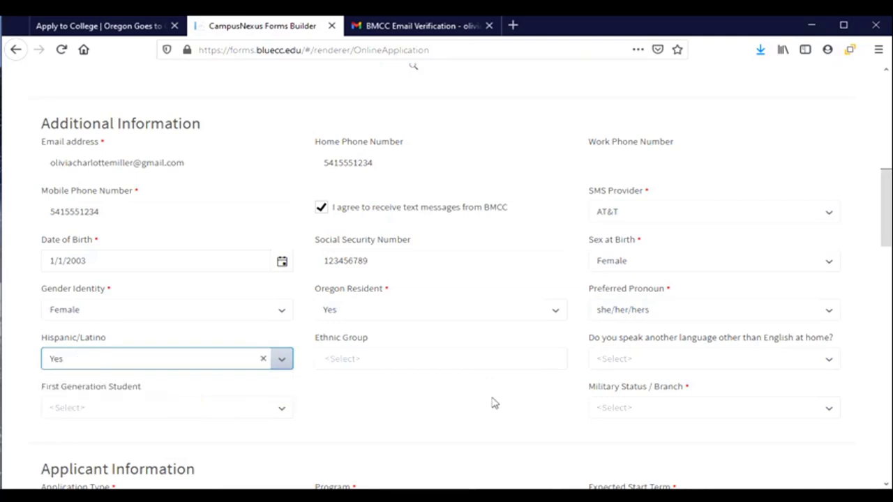
left_click(497, 361)
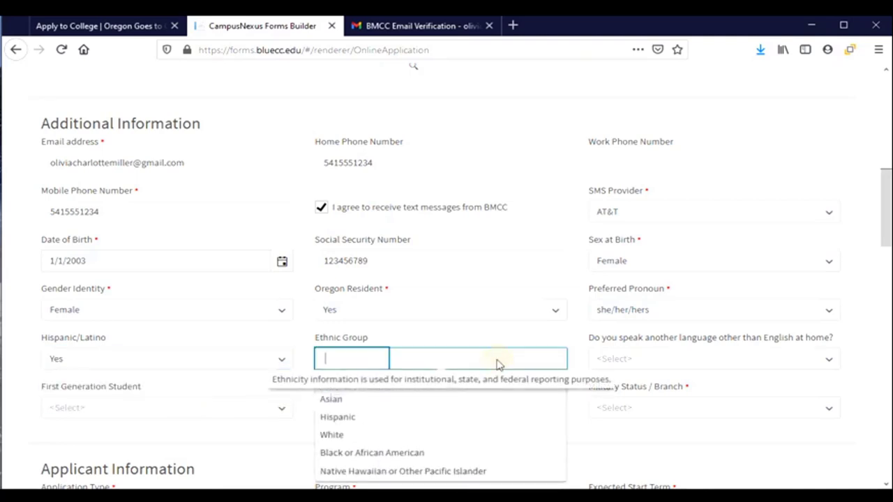
left_click(339, 435)
left_click(830, 361)
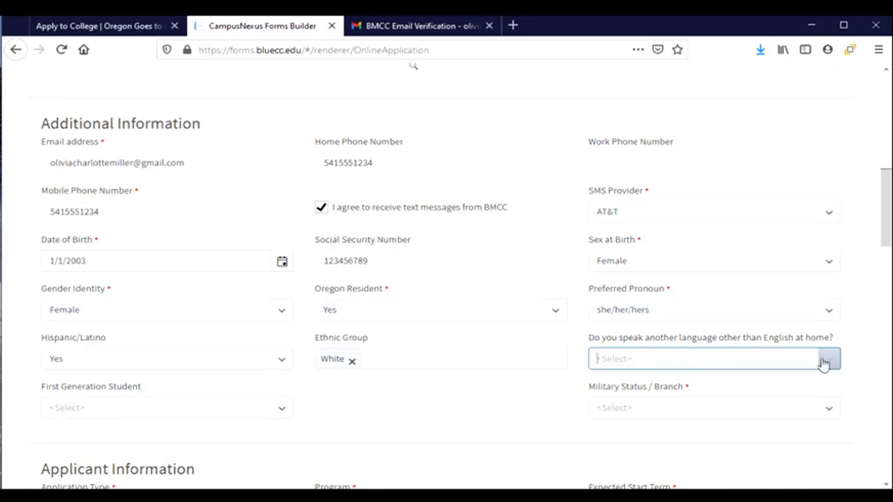
left_click(826, 360)
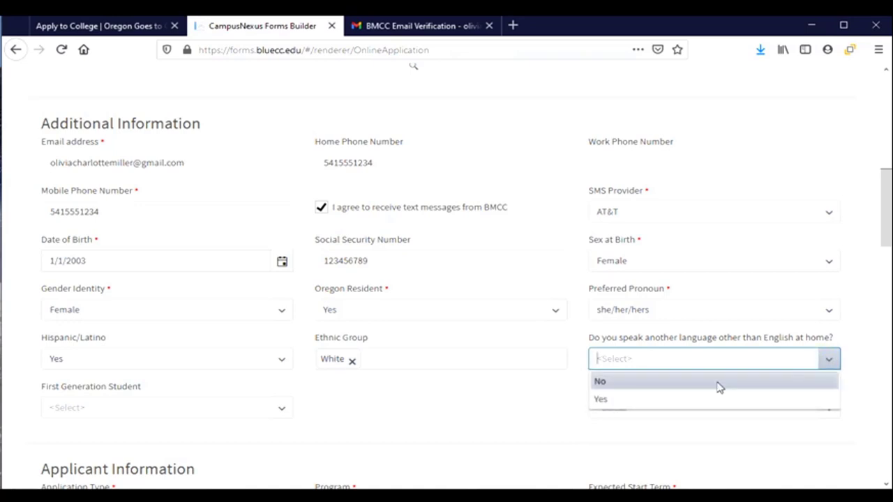
left_click(719, 388)
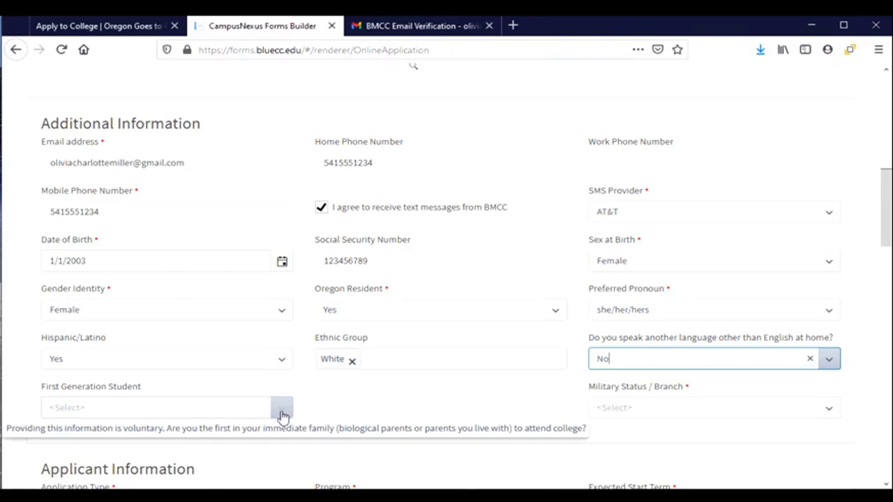
left_click(283, 416)
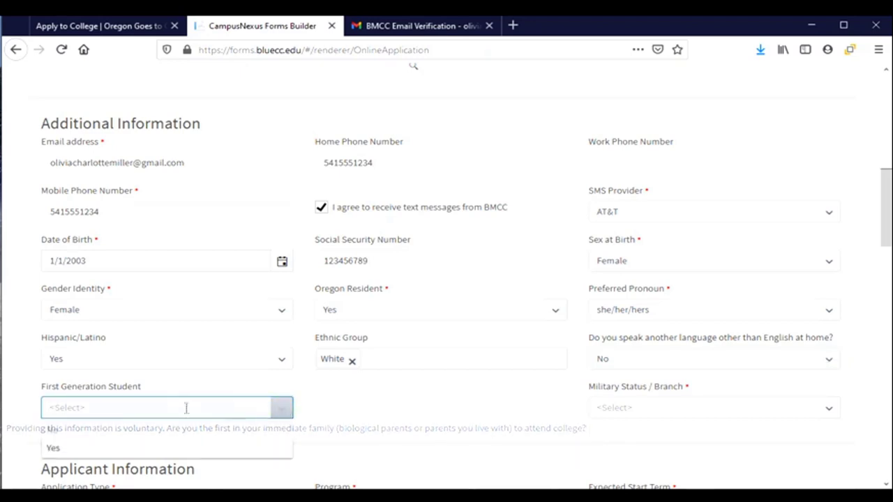
Answer Yes to First Generation Student and choose Not a Veteran for Military Status / Branch.
left_click(122, 448)
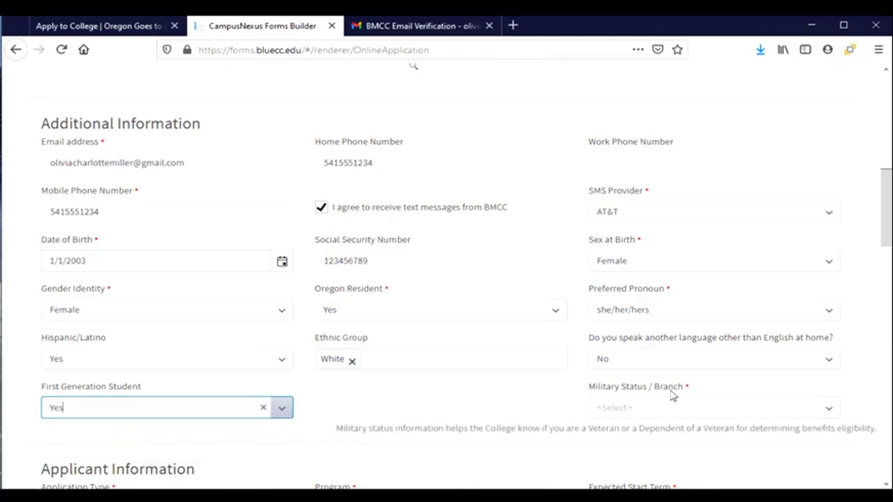
left_click(831, 408)
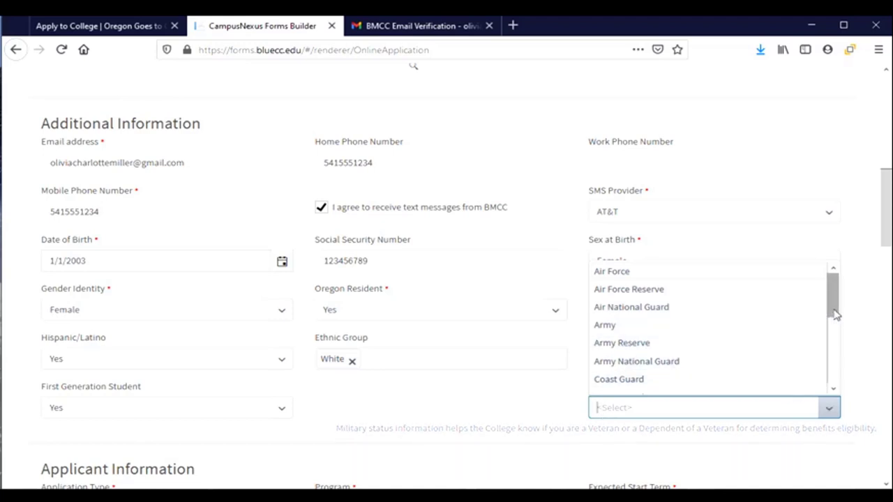
left_click_drag(835, 313, 834, 409)
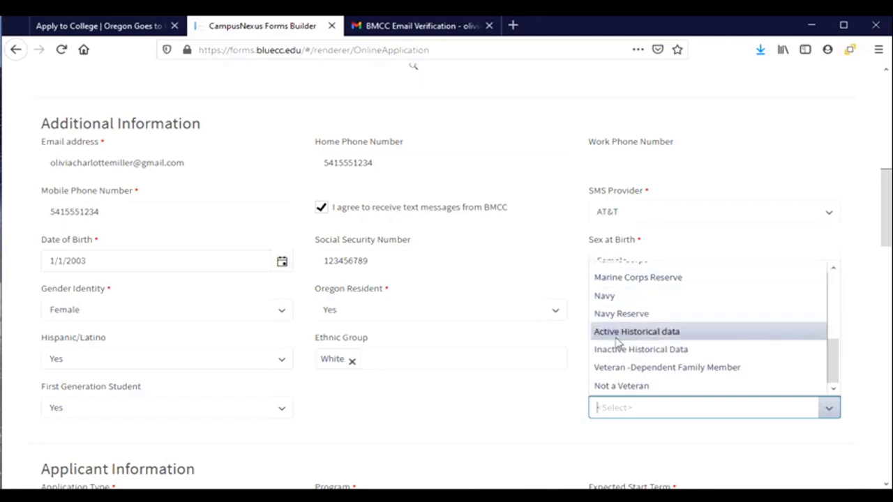
left_click(631, 391)
scroll(379, 398, "down", 5)
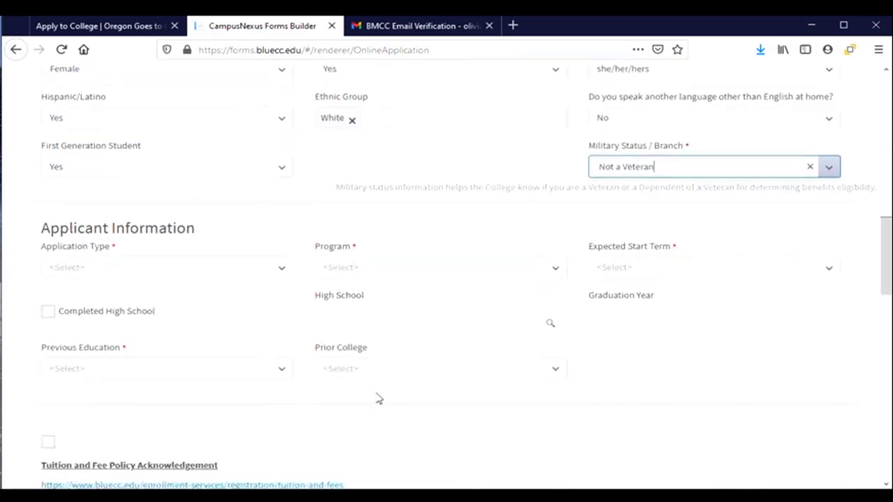
Choose New Degree/Certificate Seeking, check Completed High School, and select High School Graduate education.
mouse_move(258, 166)
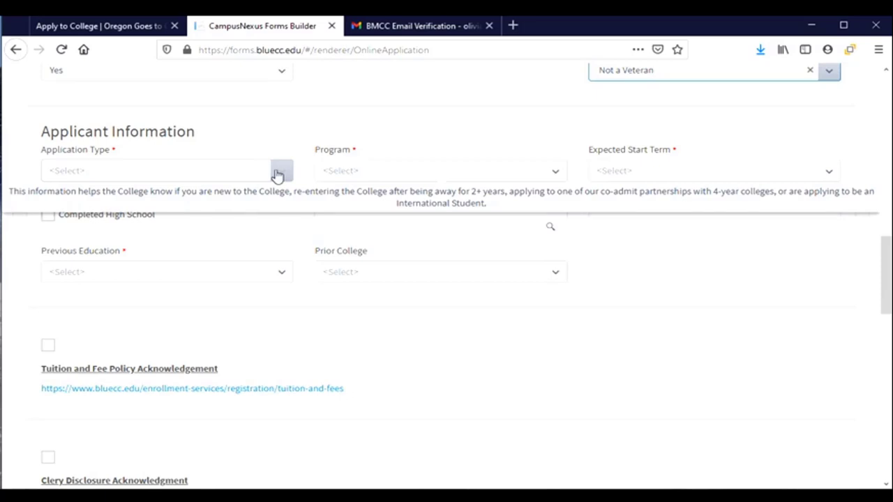
left_click(279, 173)
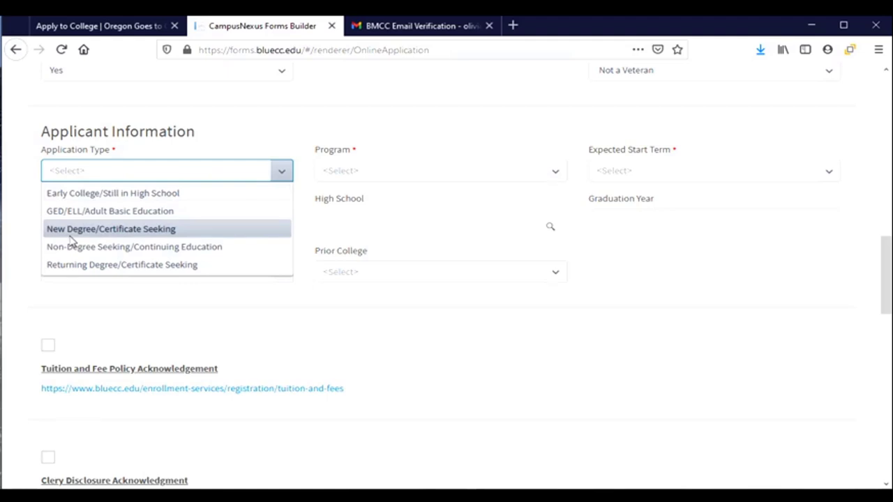
left_click(72, 234)
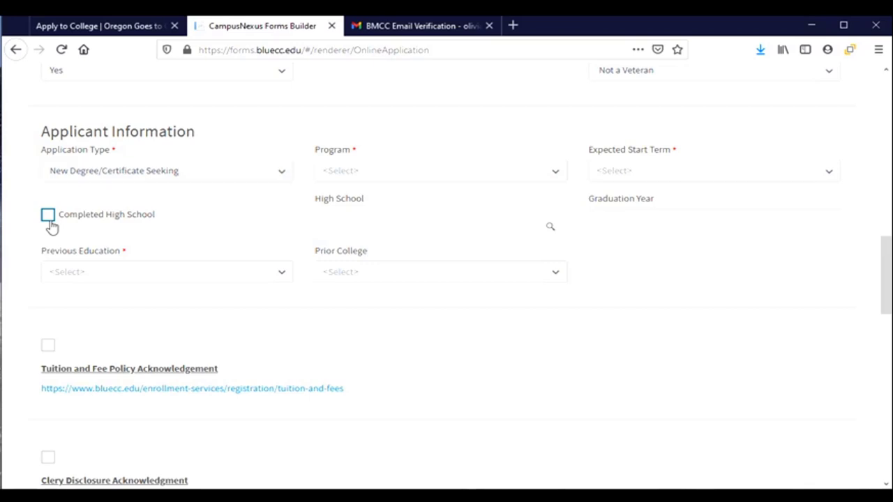
left_click(48, 220)
left_click(280, 277)
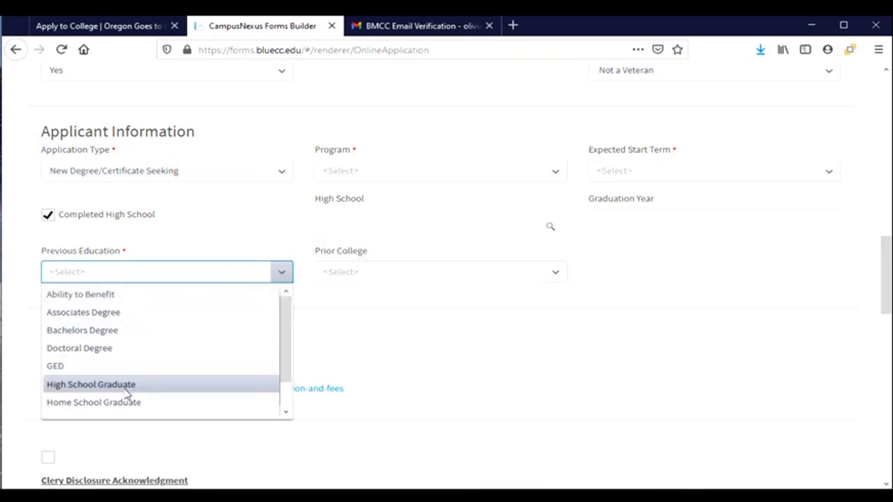
left_click(127, 391)
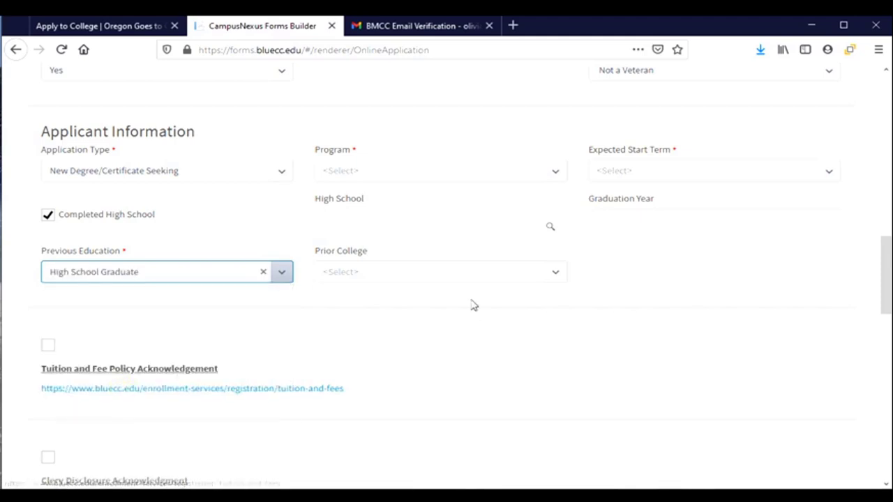
left_click(555, 173)
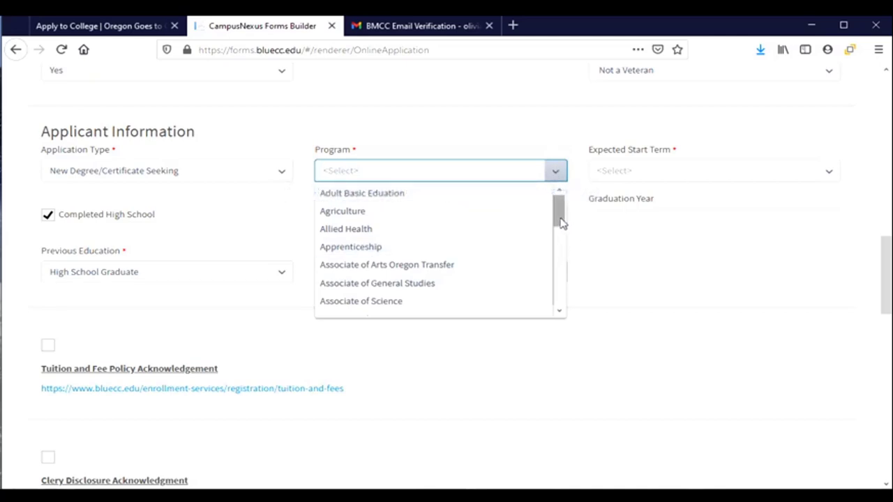
Choose Associate of Arts Oregon Transfer from the Program list.
left_click_drag(562, 222, 560, 233)
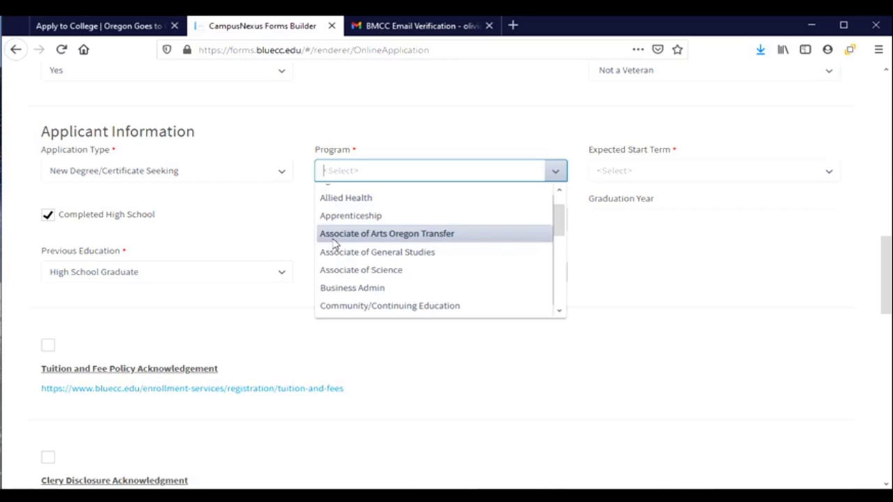
scroll(333, 242, "down", 5)
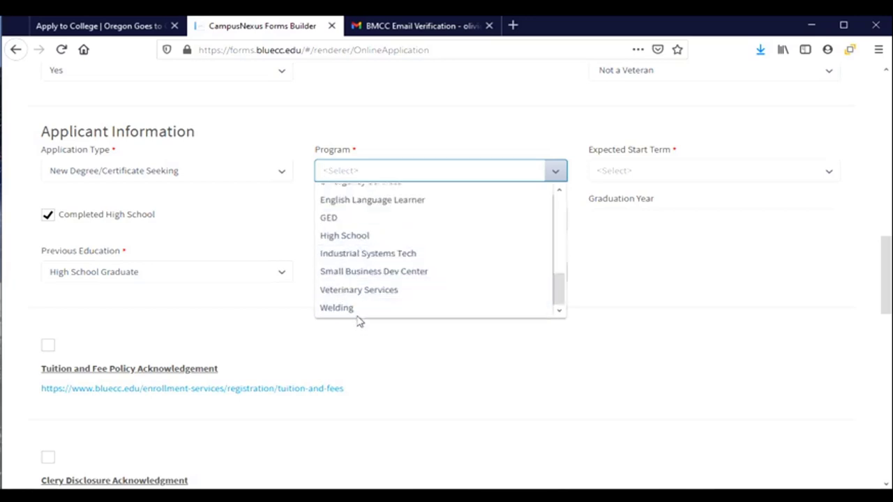
scroll(359, 317, "down", 2)
scroll(360, 307, "up", 2)
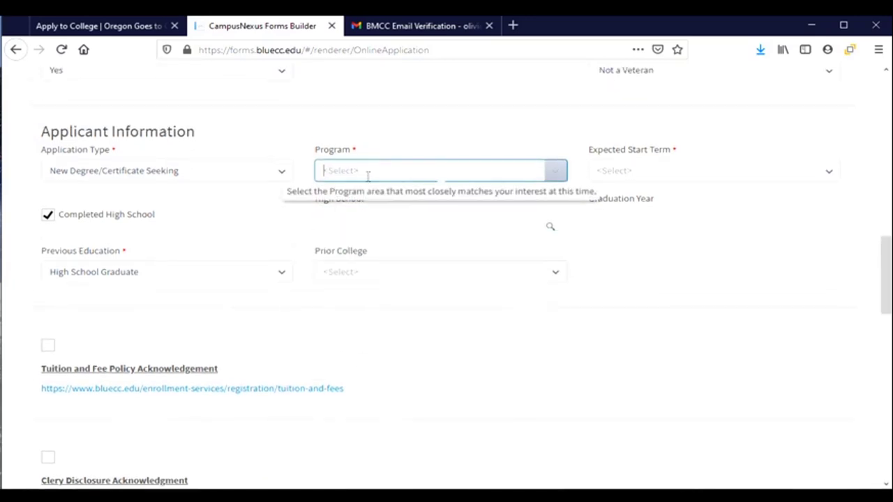
left_click(562, 178)
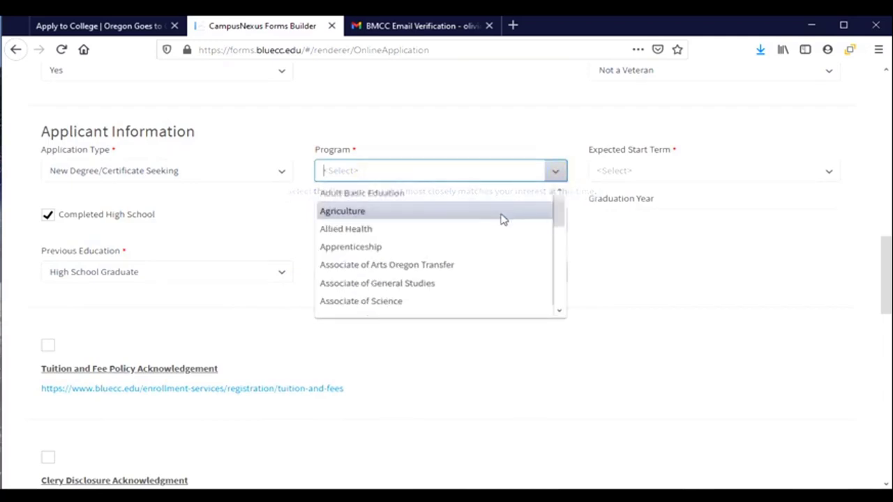
scroll(416, 236, "up", 2)
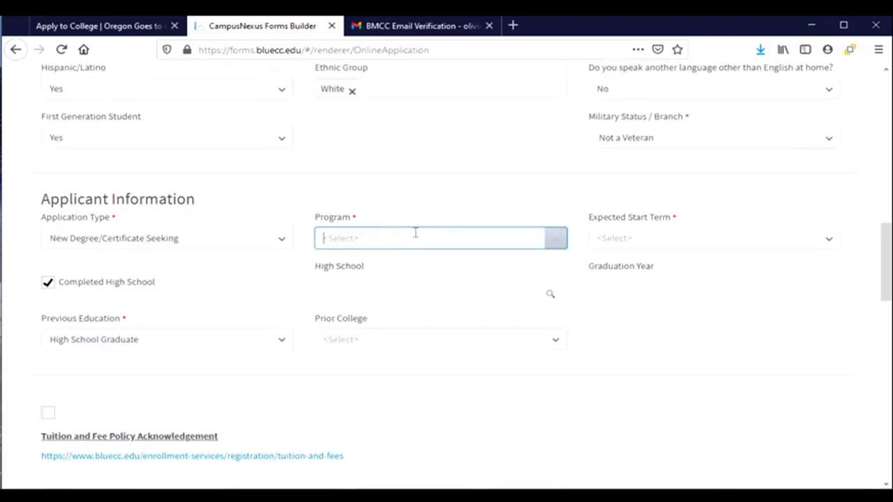
left_click(565, 245)
left_click_drag(558, 283, 564, 304)
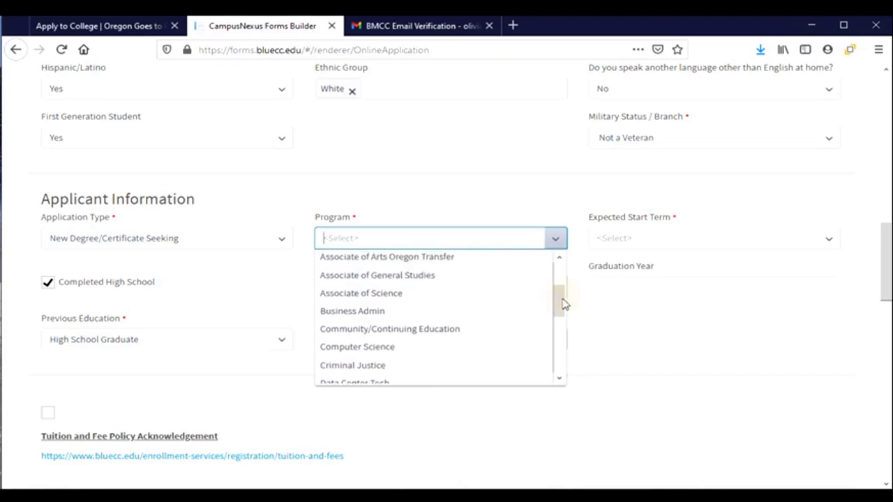
left_click(421, 257)
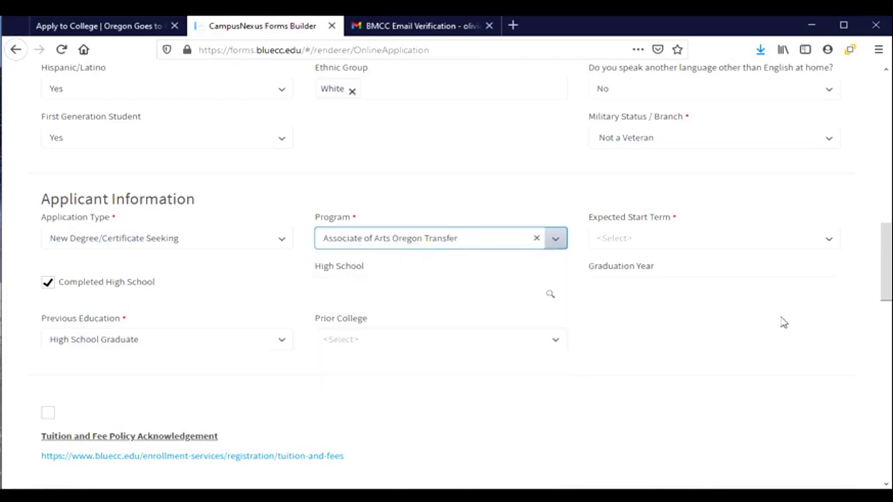
Set Expected Start Term to 2021 Fall and open the High School lookup.
left_click(830, 240)
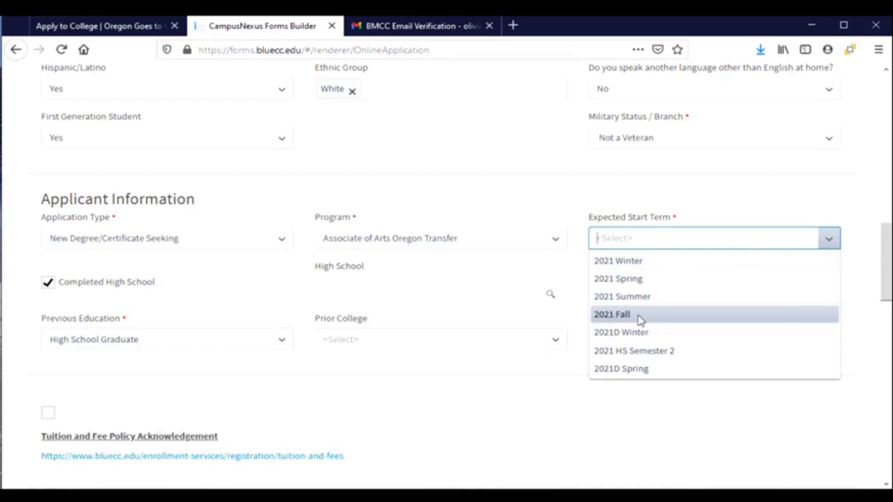
left_click(639, 316)
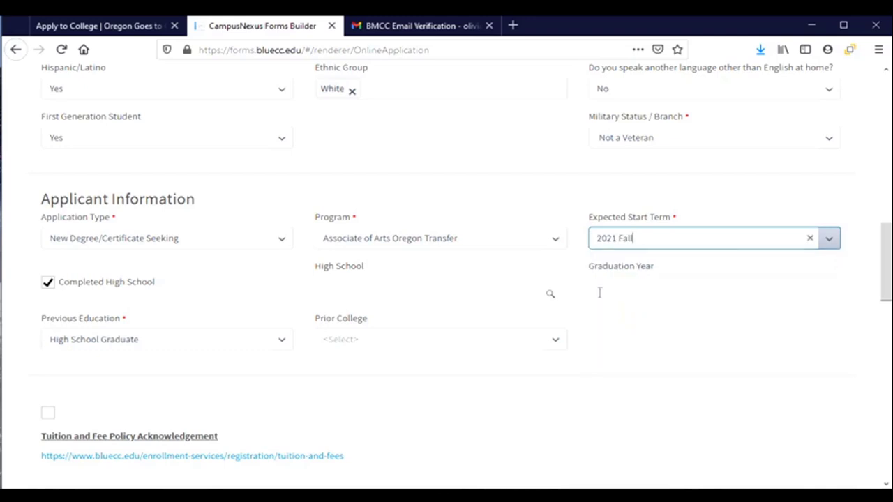
left_click(472, 299)
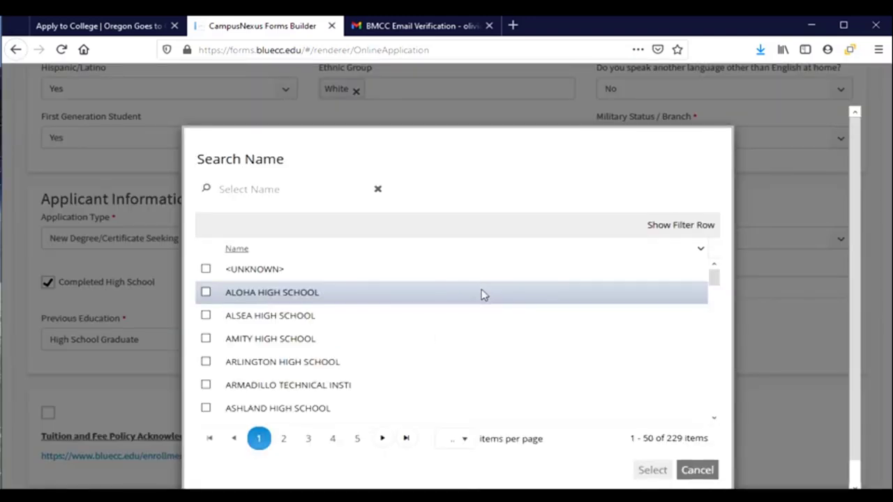
Search 'corvallis' and select CORVALLIS HIGH SCHOOL as the high school.
left_click(286, 191)
type("corvallis")
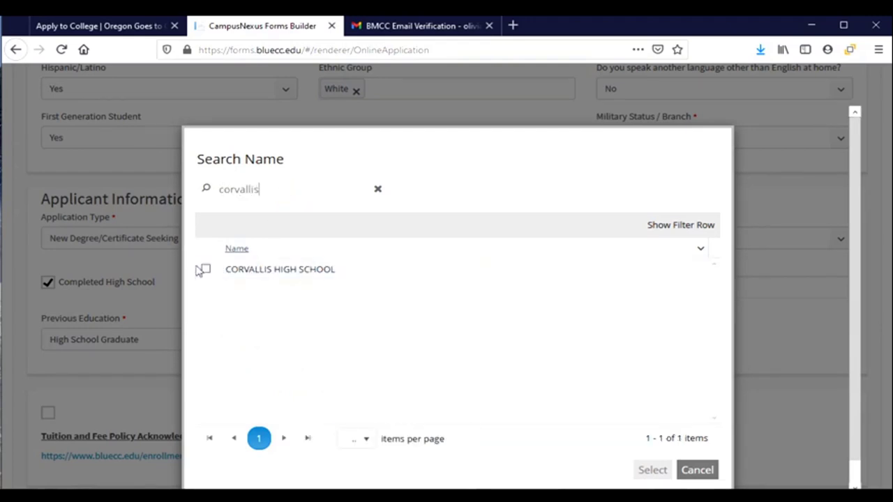
left_click(205, 268)
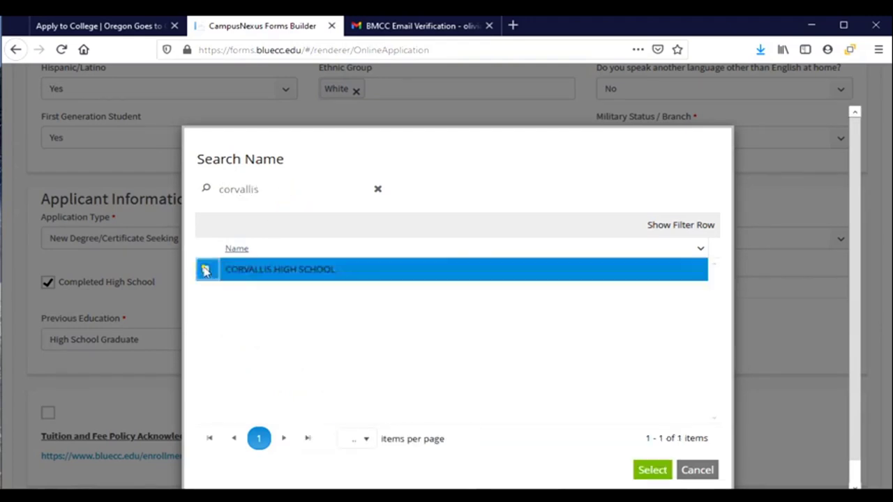
left_click(653, 469)
Enter 2021 as the graduation year and leave Prior College empty.
left_click(625, 288)
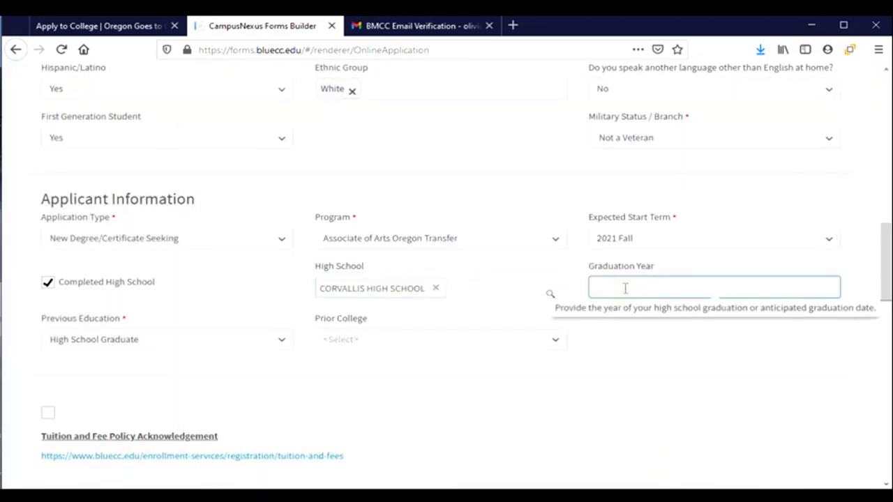
type("2021")
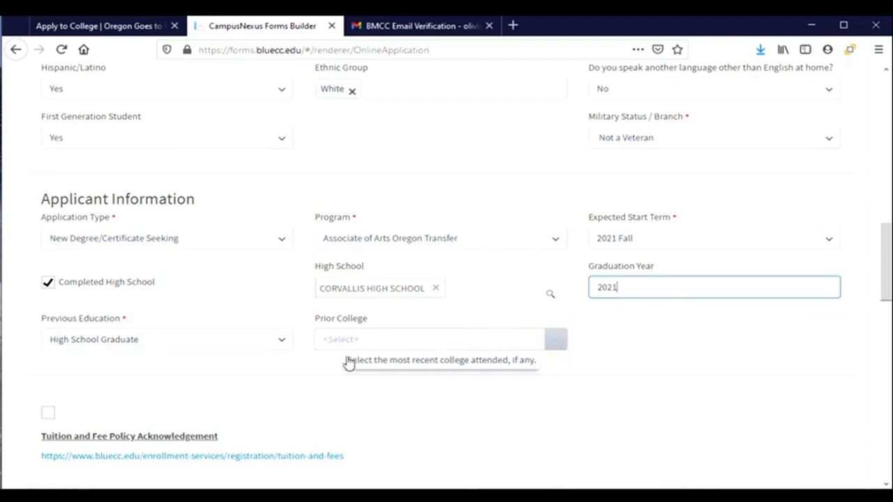
scroll(348, 363, "down", 2)
left_click(558, 273)
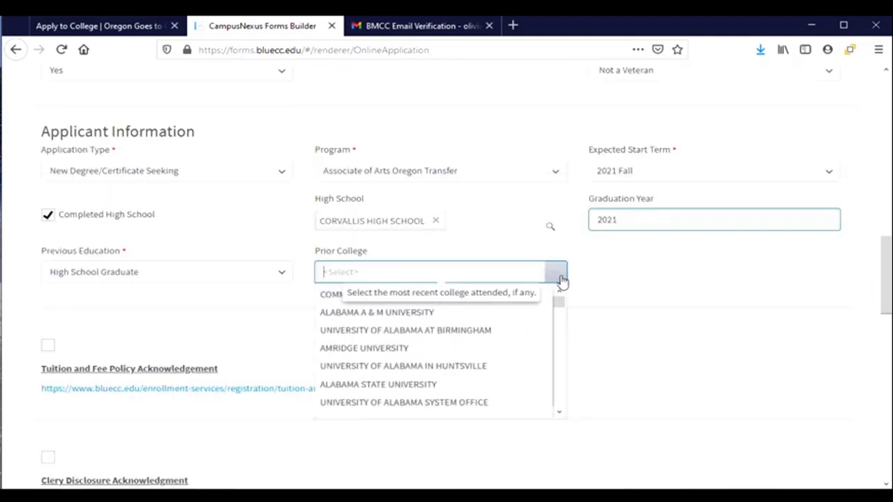
left_click(561, 279)
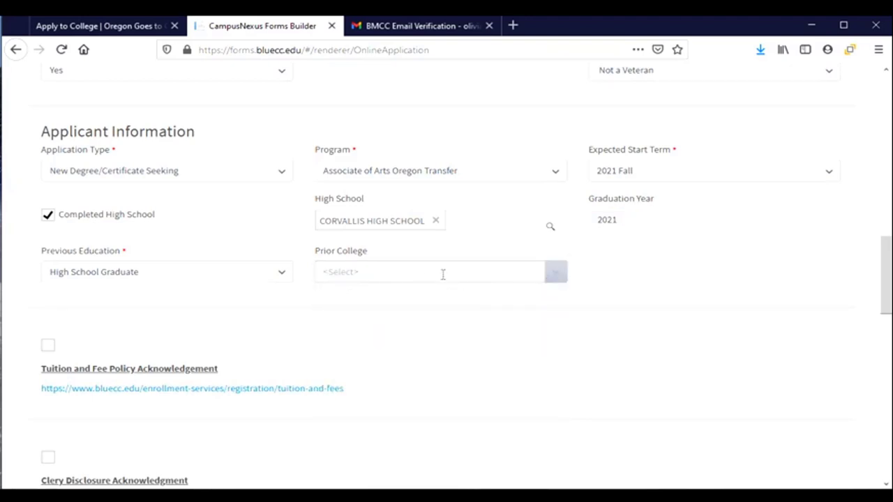
scroll(442, 274, "down", 4)
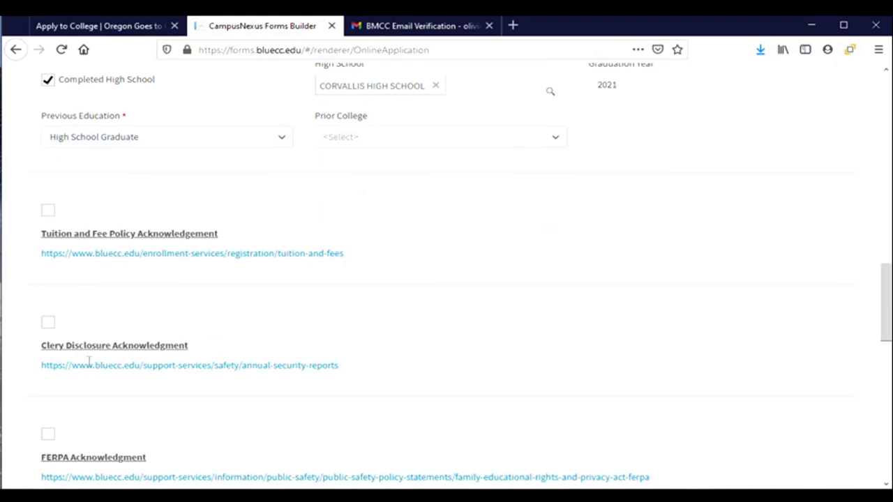
Tick the Tuition, Clery, FERPA, Student Rights and Application Affirmation acknowledgement checkboxes.
scroll(91, 422, "down", 2)
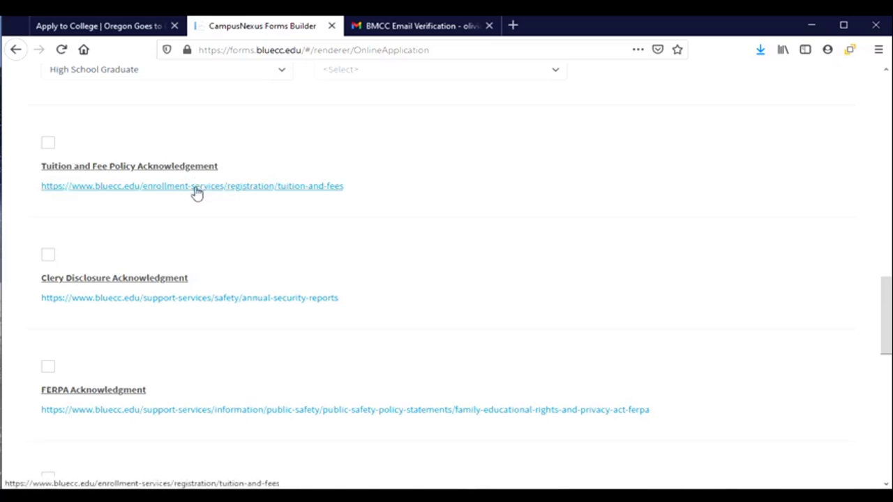
left_click(48, 145)
left_click(48, 256)
left_click(48, 368)
scroll(108, 363, "down", 2)
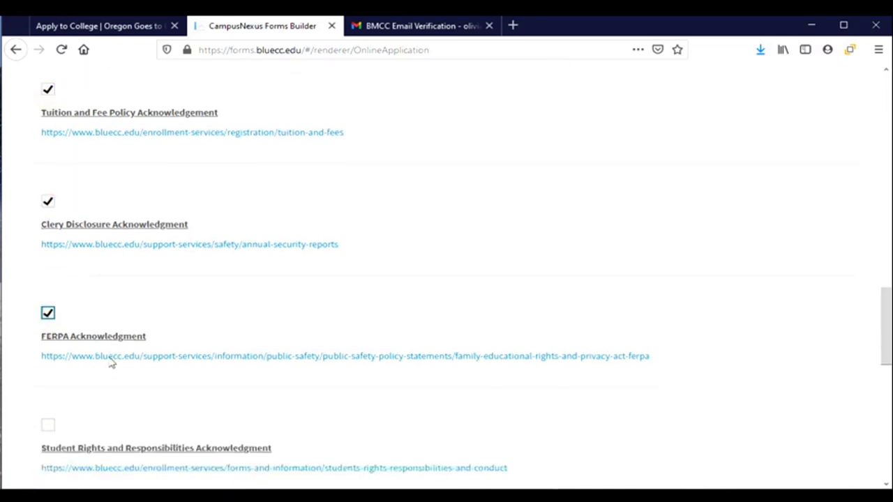
scroll(112, 363, "down", 2)
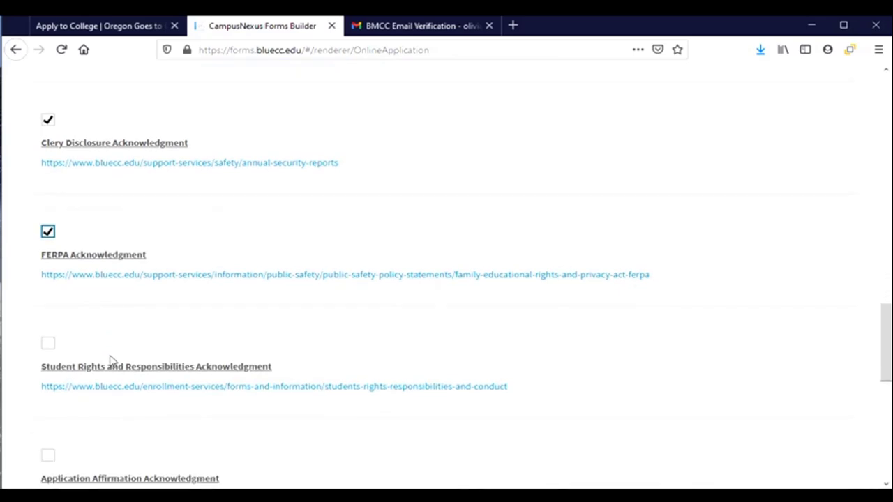
left_click(47, 345)
scroll(72, 411, "down", 2)
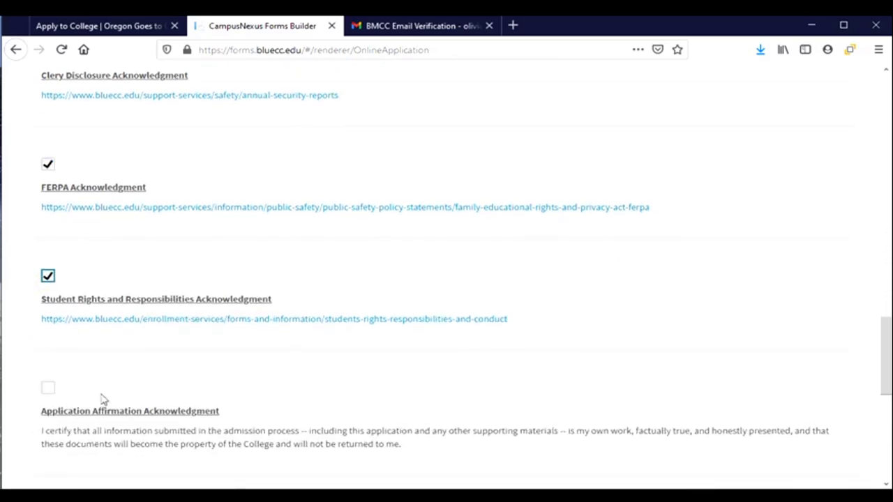
scroll(107, 424, "down", 4)
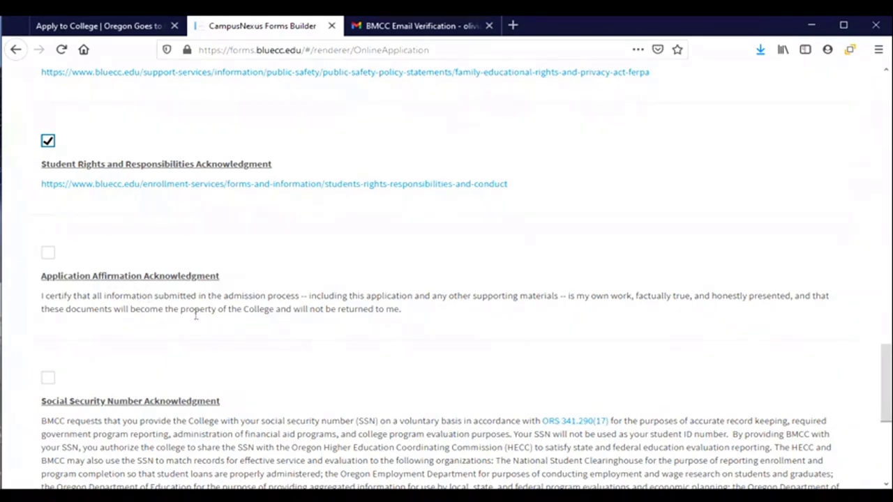
left_click(47, 254)
scroll(245, 307, "down", 3)
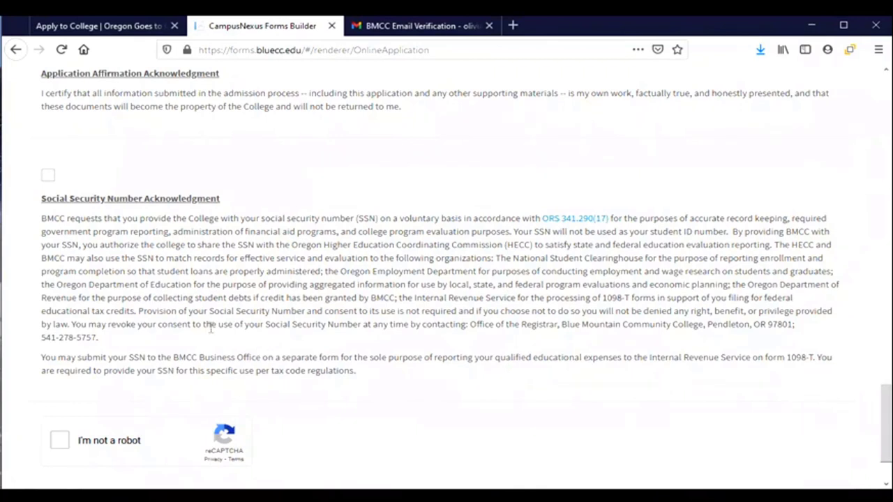
Accept the SSN acknowledgement, complete the 'I'm not a robot' check, and submit with NEXT.
left_click(51, 180)
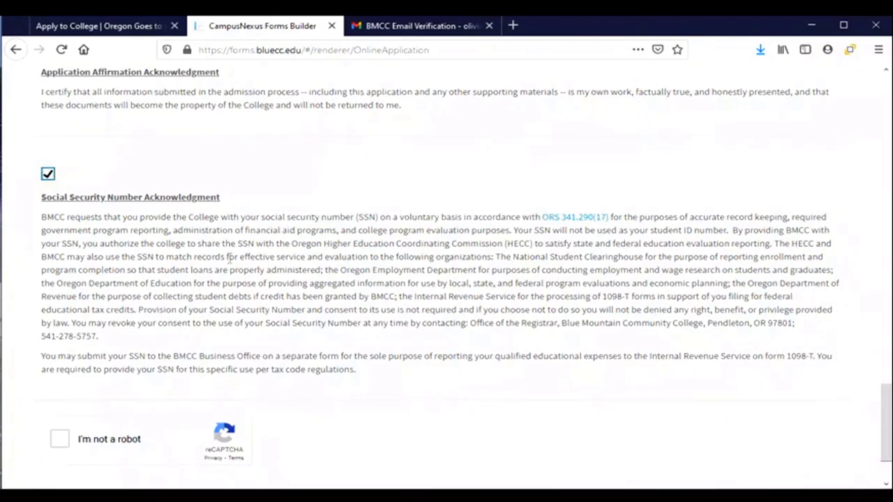
scroll(230, 259, "down", 2)
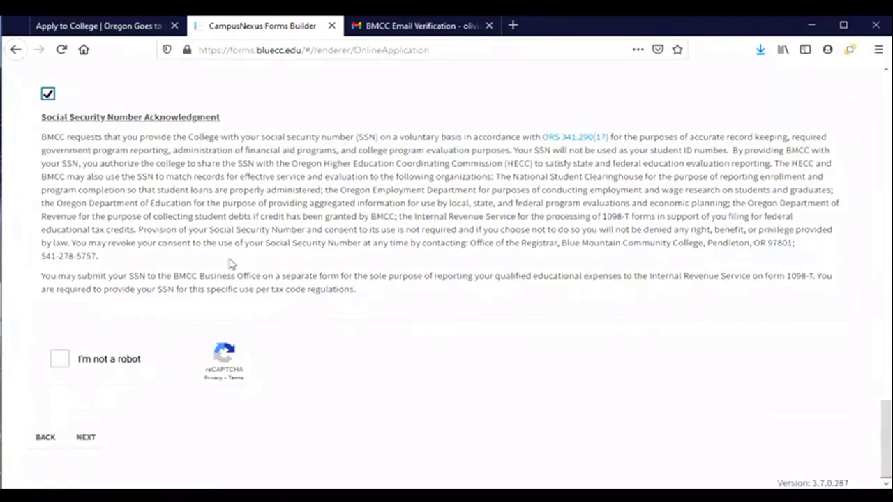
left_click(60, 360)
left_click(85, 439)
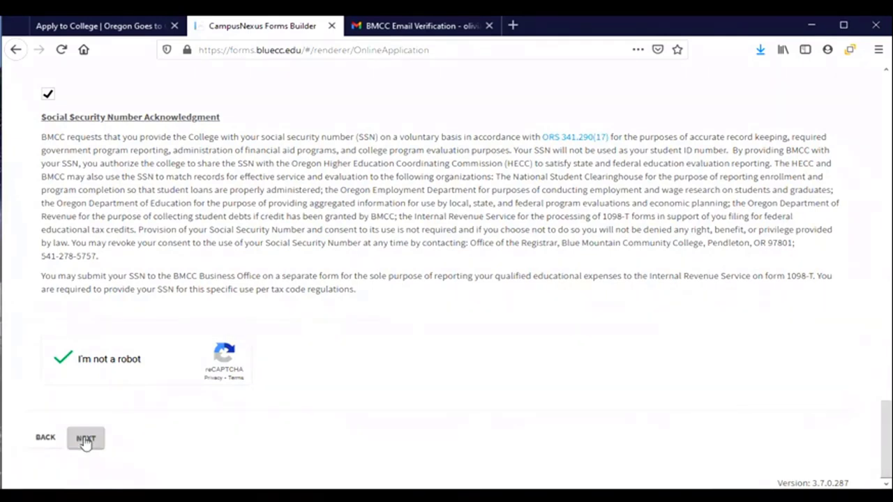